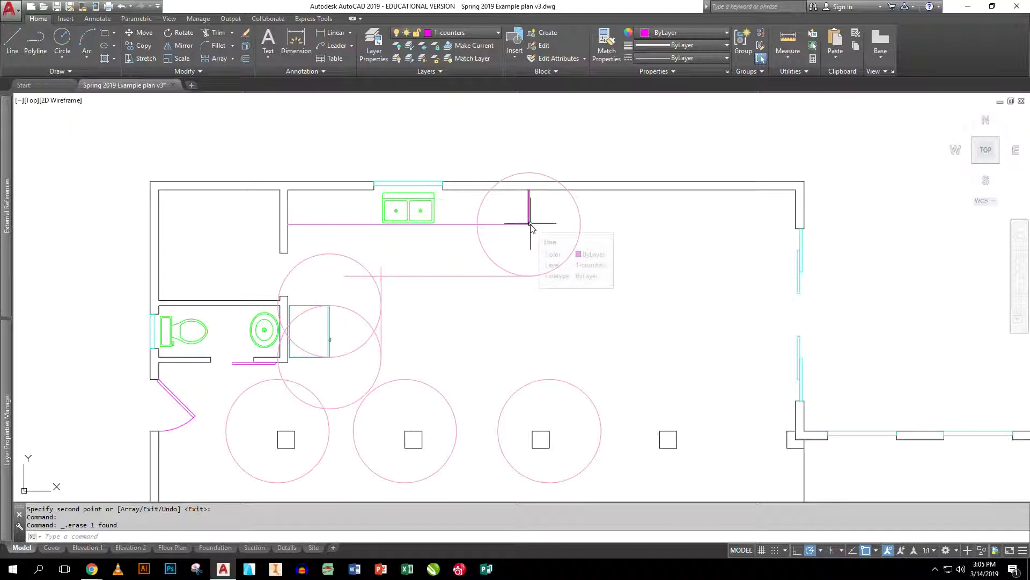
# Start a DIST measurement from the end of the back counter line, then cancel it.
pyautogui.write('DI')
pyautogui.press('Return')
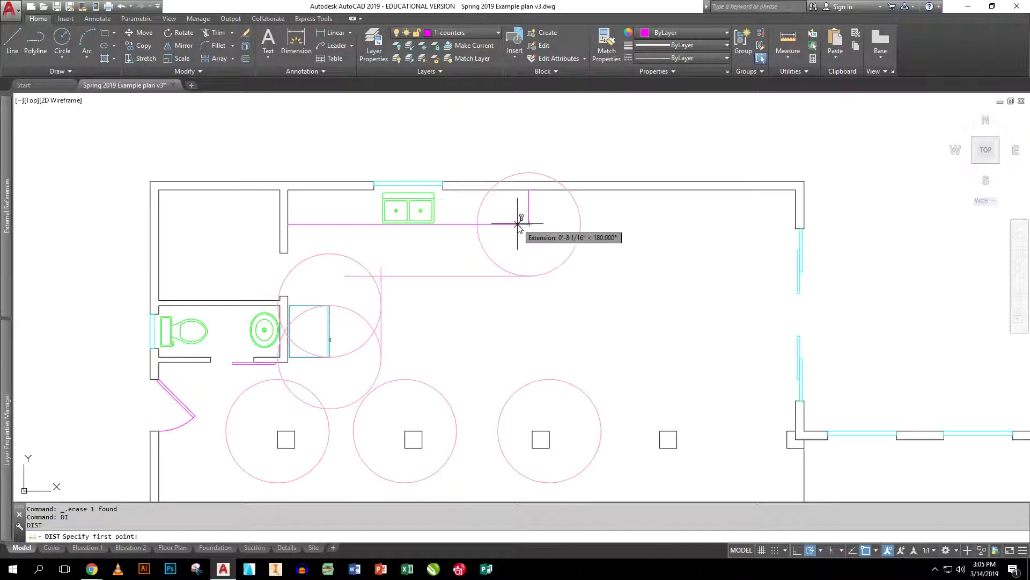
pyautogui.click(529, 224)
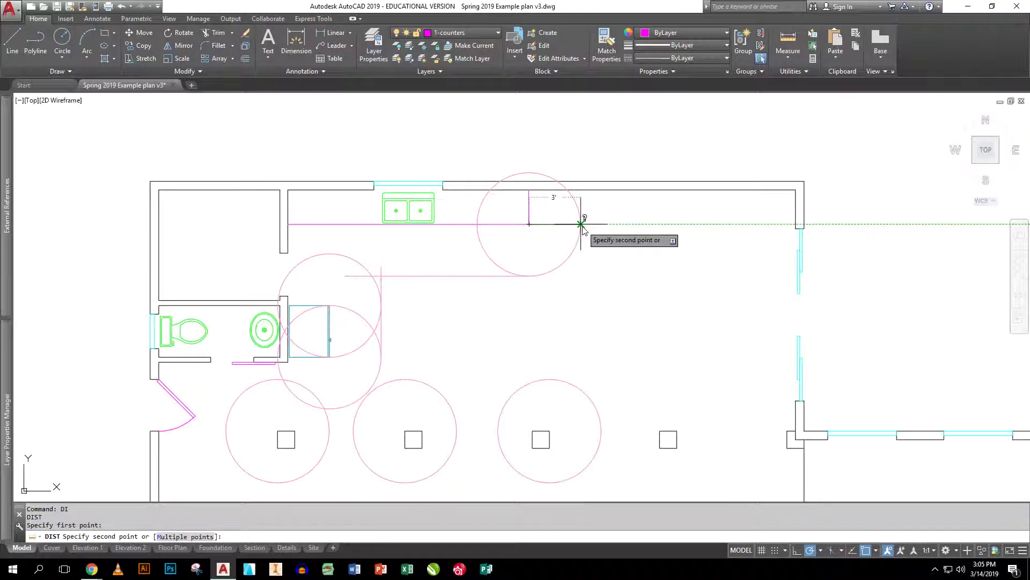
pyautogui.press('Escape')
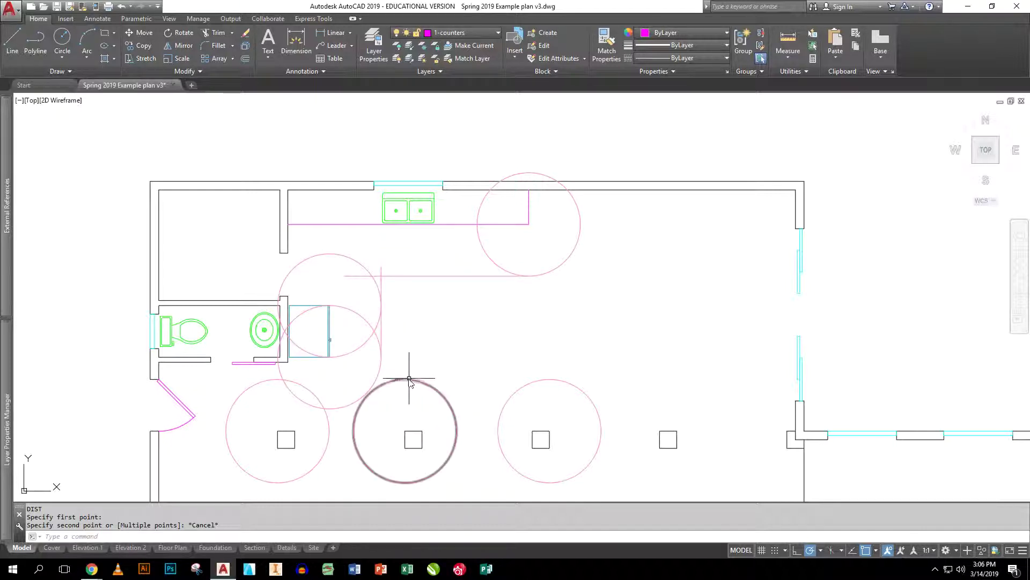
# Draw a horizontal line from the middle circle's top quadrant right past the next circle.
pyautogui.write('L')
pyautogui.press('Return')
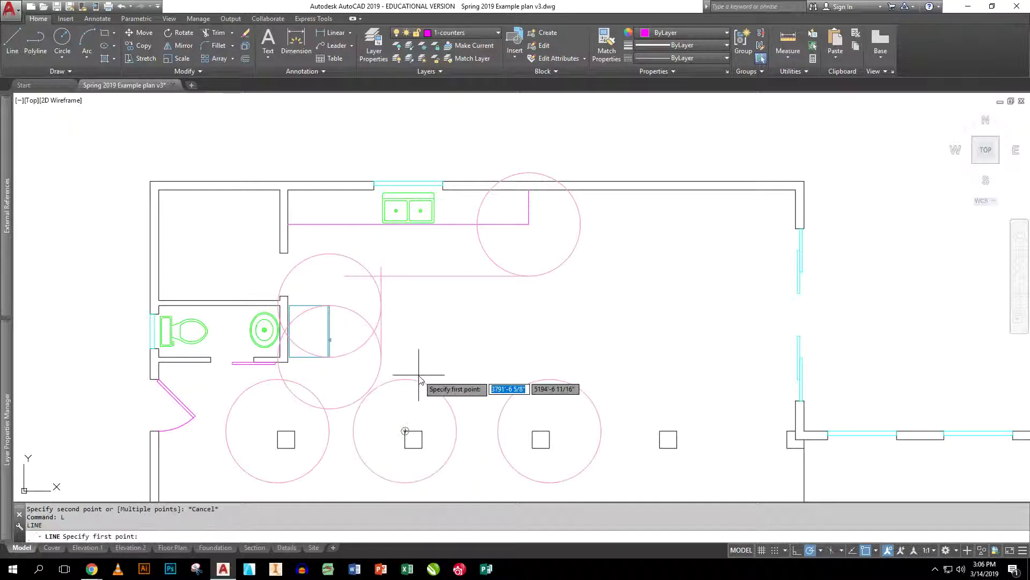
pyautogui.keyDown('shift'); pyautogui.rightClick(421, 379); pyautogui.keyUp('shift')
pyautogui.click(450, 265)
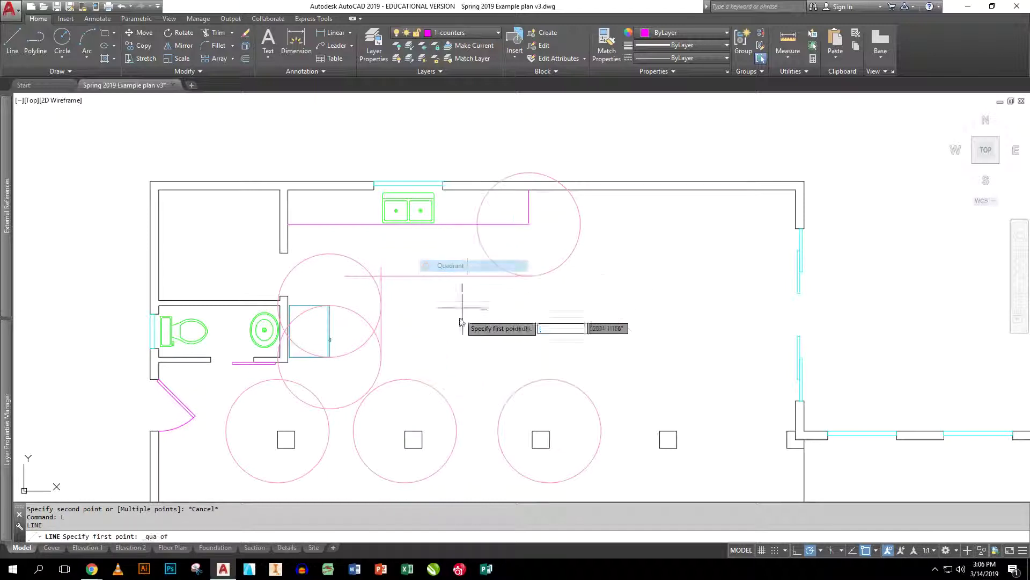
pyautogui.click(407, 384)
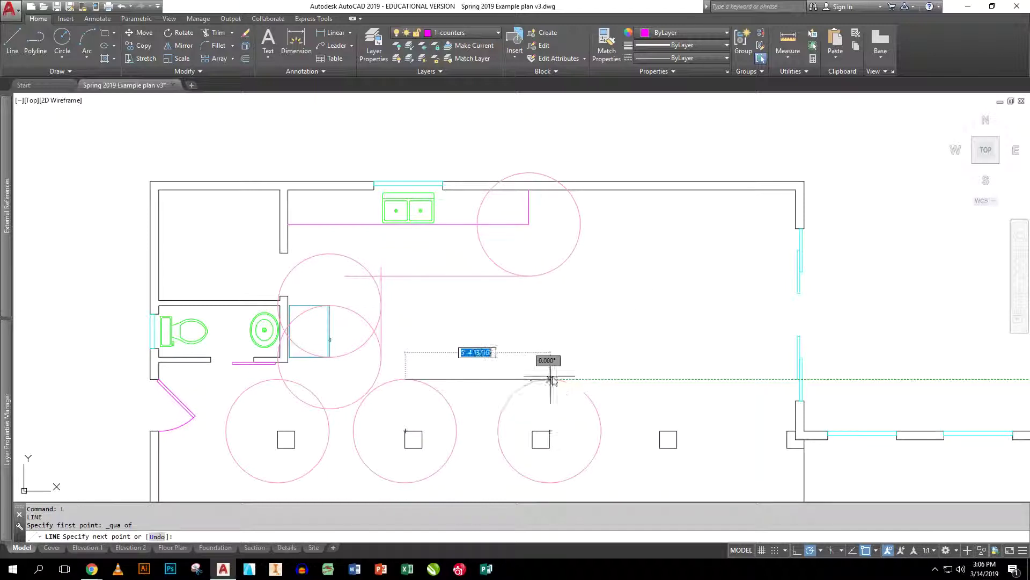
pyautogui.click(600, 379)
pyautogui.press('Return')
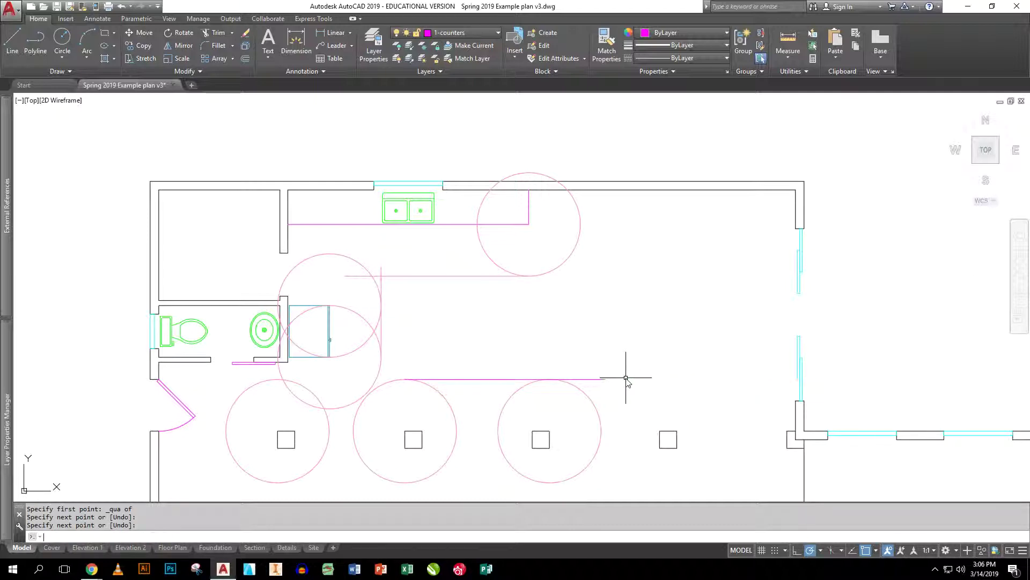
# Move the new horizontal island edge line onto the 1-Construction layer.
pyautogui.click(593, 378)
pyautogui.click(462, 33)
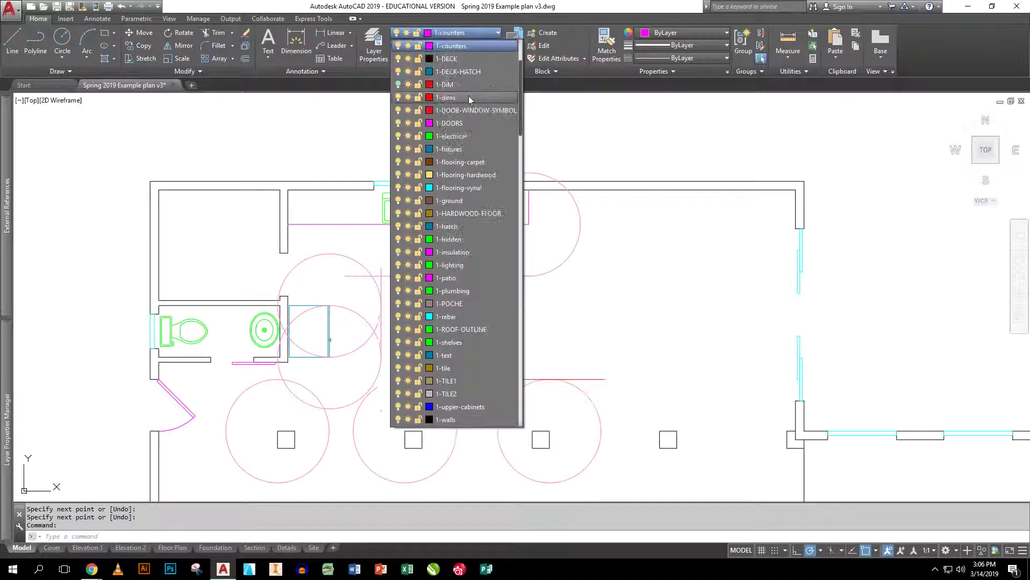
pyautogui.click(456, 135)
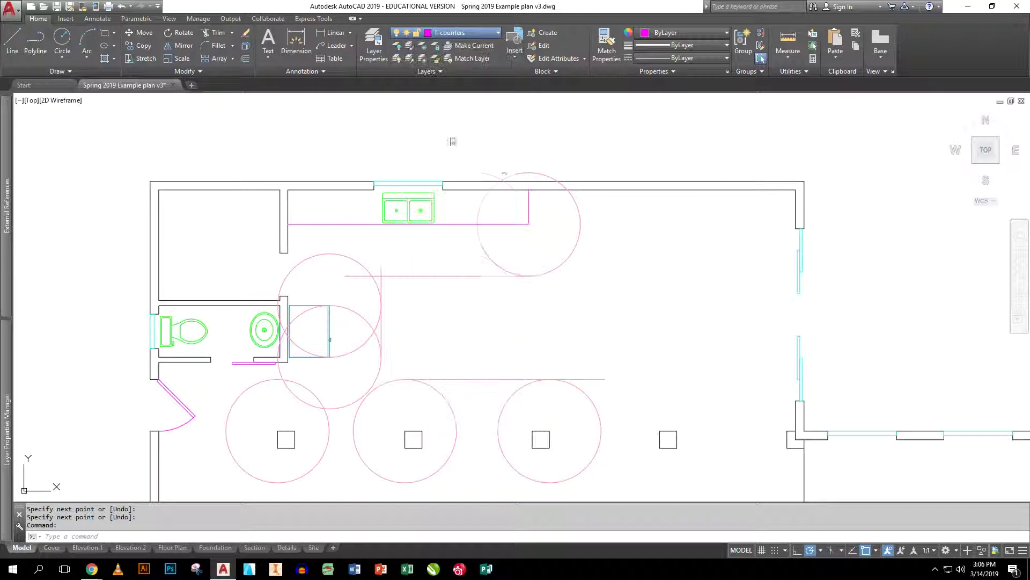
pyautogui.press('Escape')
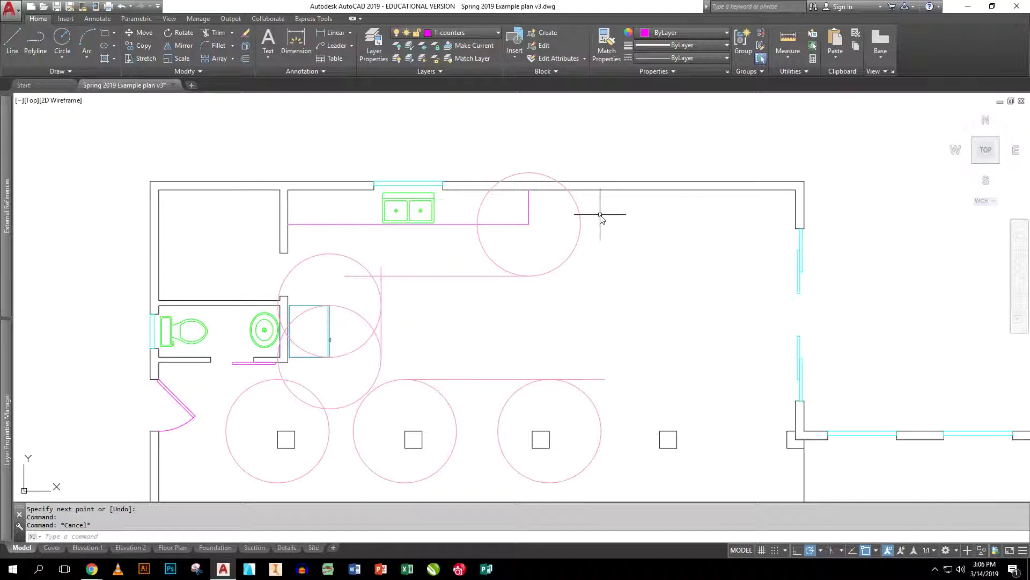
# Measure the 6' distance from the upper pink line with DIST.
pyautogui.write('di')
pyautogui.press('Return')
pyautogui.click(436, 276)
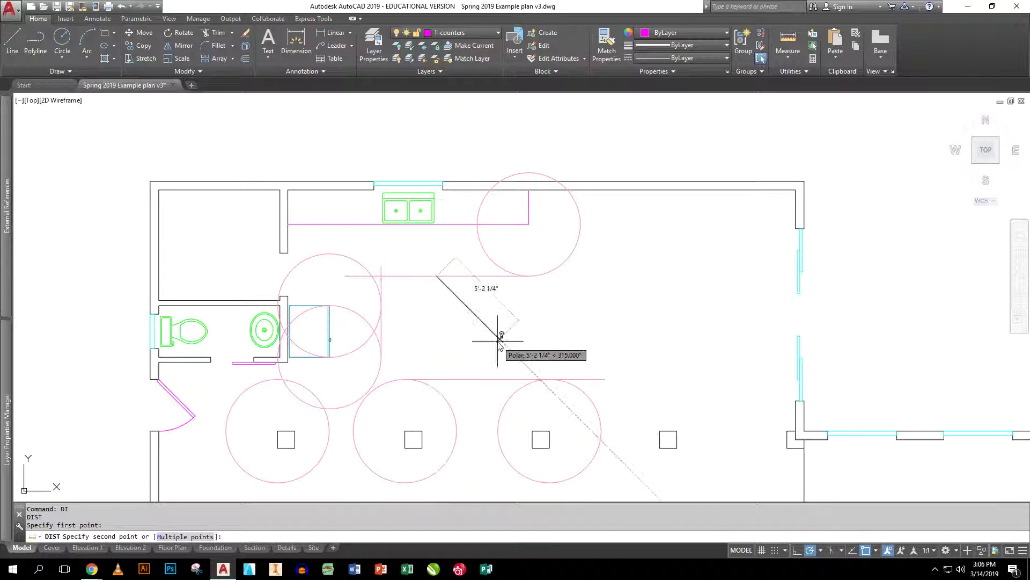
pyautogui.press('Escape')
# Move the island's upper line 9 inches down.
pyautogui.write('m')
pyautogui.press('Return')
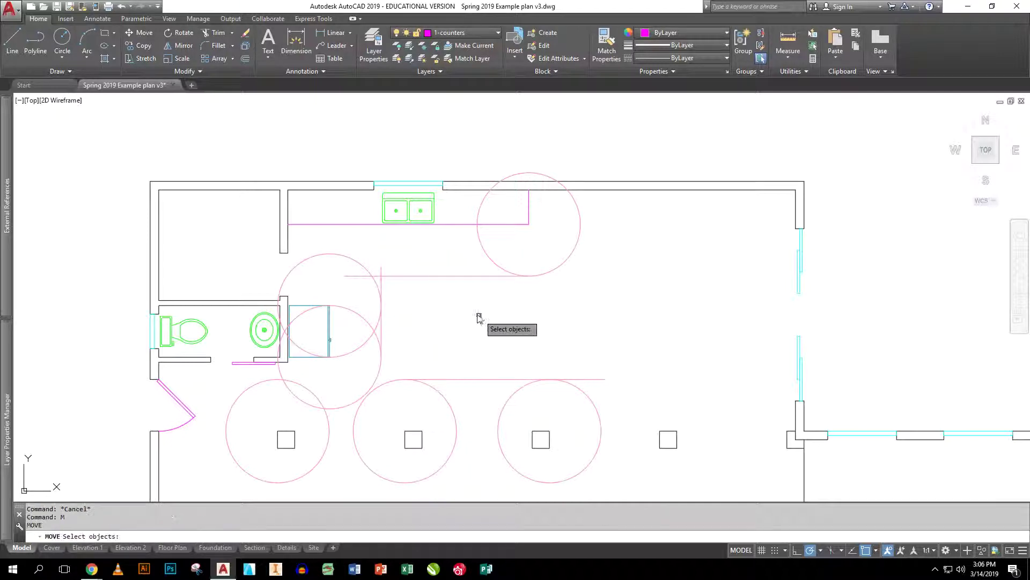
pyautogui.click(476, 315)
pyautogui.click(446, 269)
pyautogui.press('Return')
pyautogui.click(461, 302)
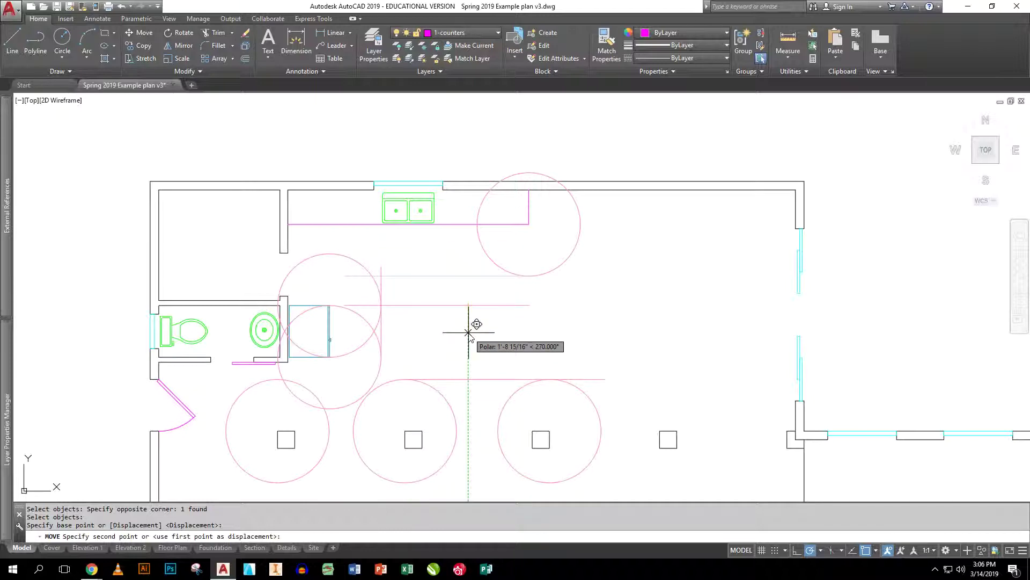
pyautogui.write('9')
pyautogui.press('Return')
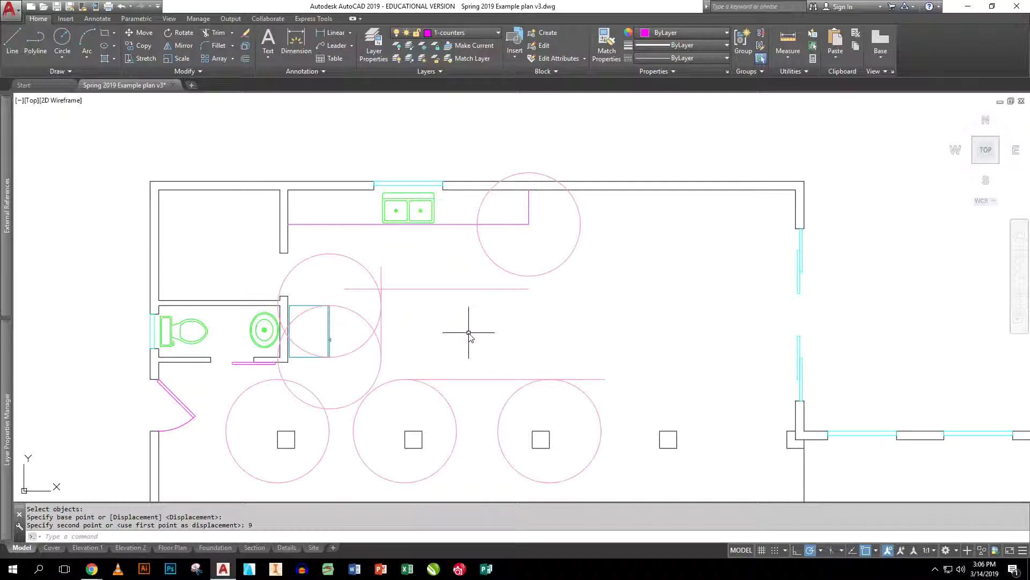
# Move the island's lower line 3 inches up.
pyautogui.press('Return')
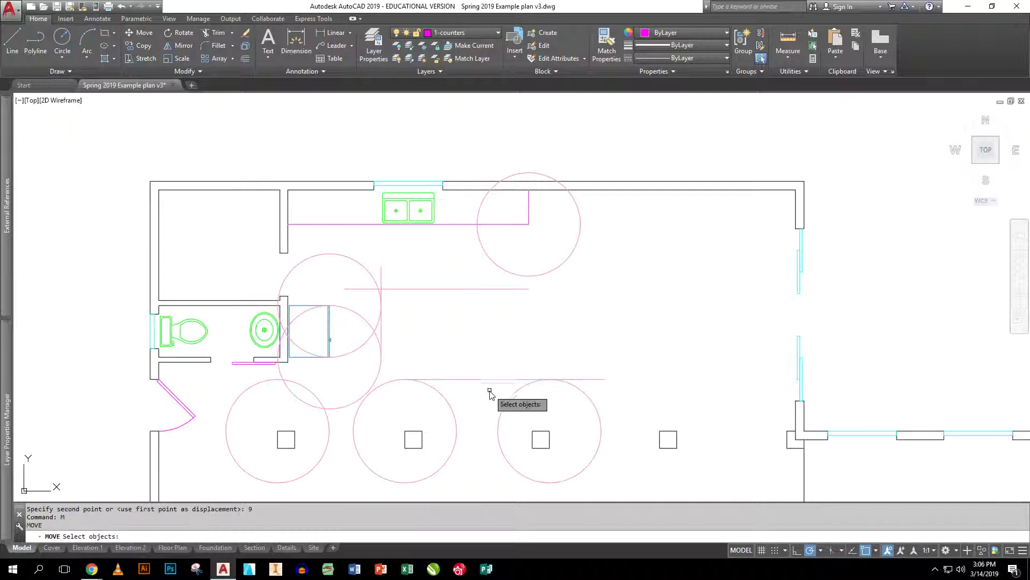
pyautogui.click(489, 392)
pyautogui.click(480, 370)
pyautogui.press('Return')
pyautogui.click(483, 351)
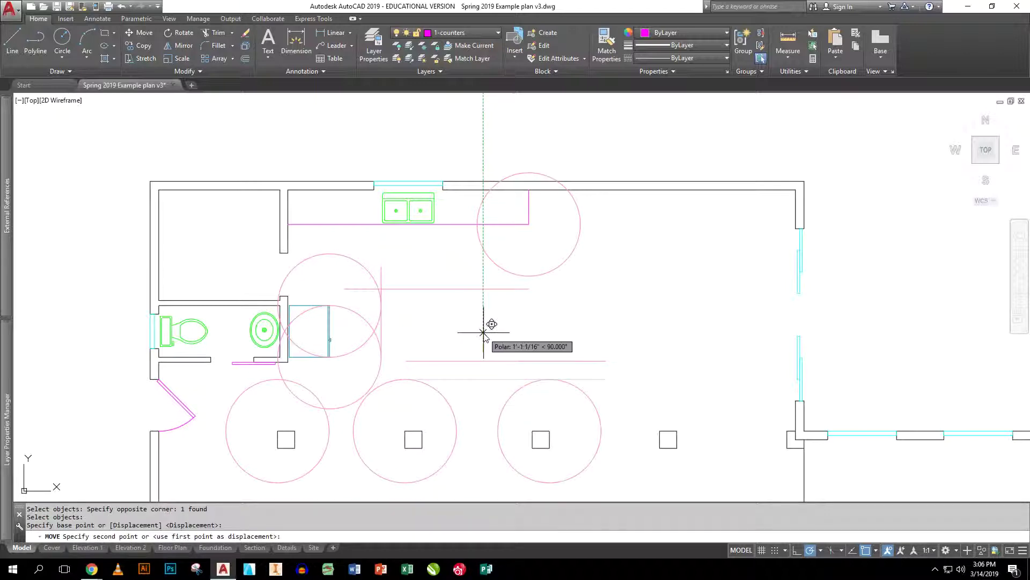
pyautogui.write('3')
pyautogui.press('Return')
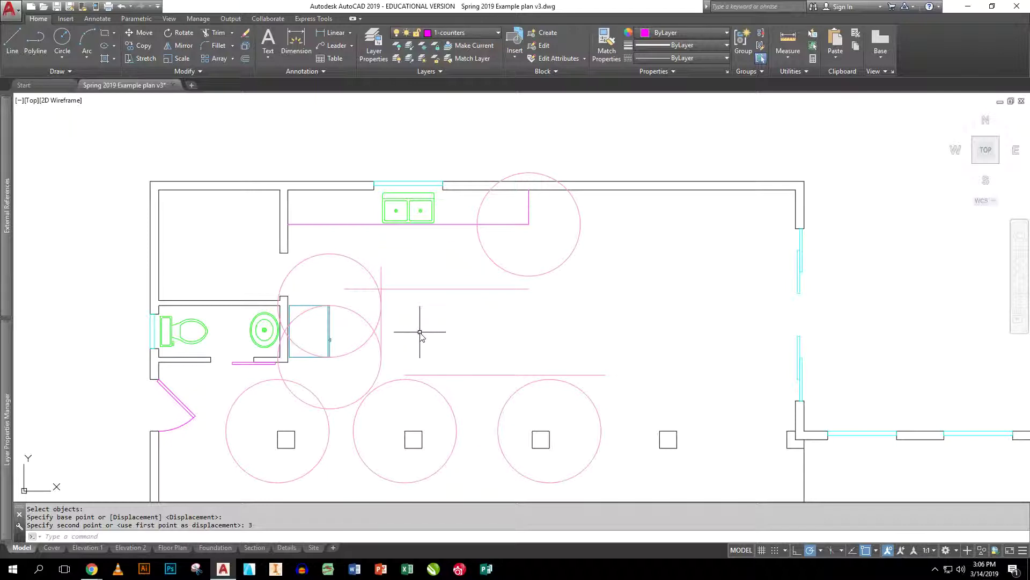
# Move the left vertical pink line 9 inches to the right.
pyautogui.write('m')
pyautogui.press('Return')
pyautogui.click(382, 329)
pyautogui.click(401, 329)
pyautogui.click(424, 325)
pyautogui.press('Return')
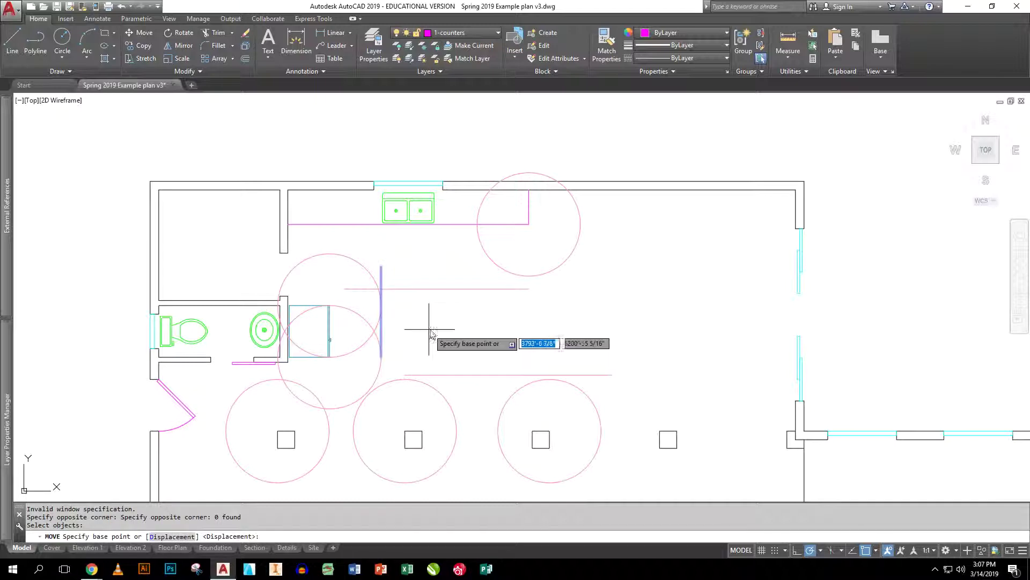
pyautogui.click(441, 329)
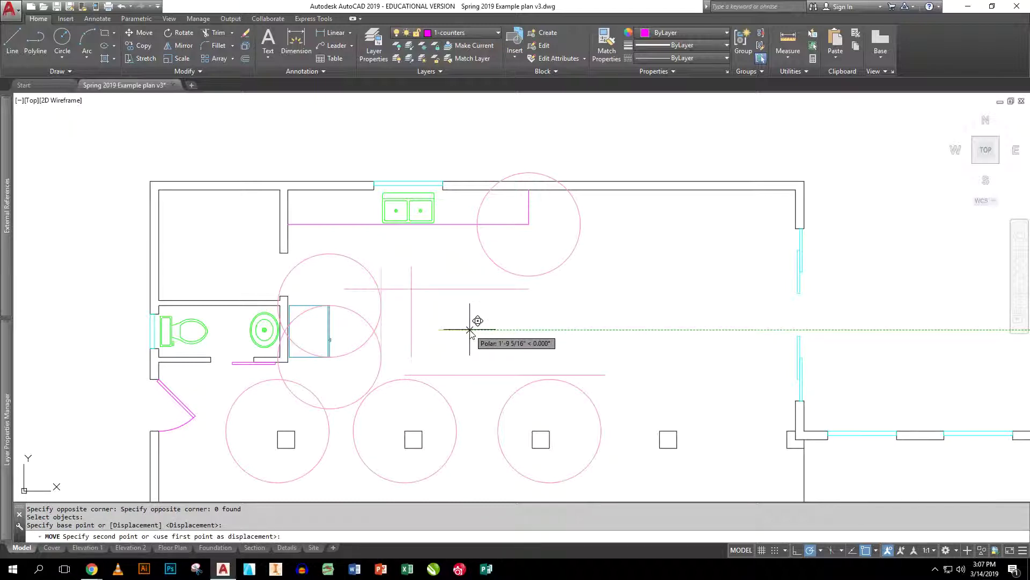
pyautogui.write('9')
pyautogui.press('Return')
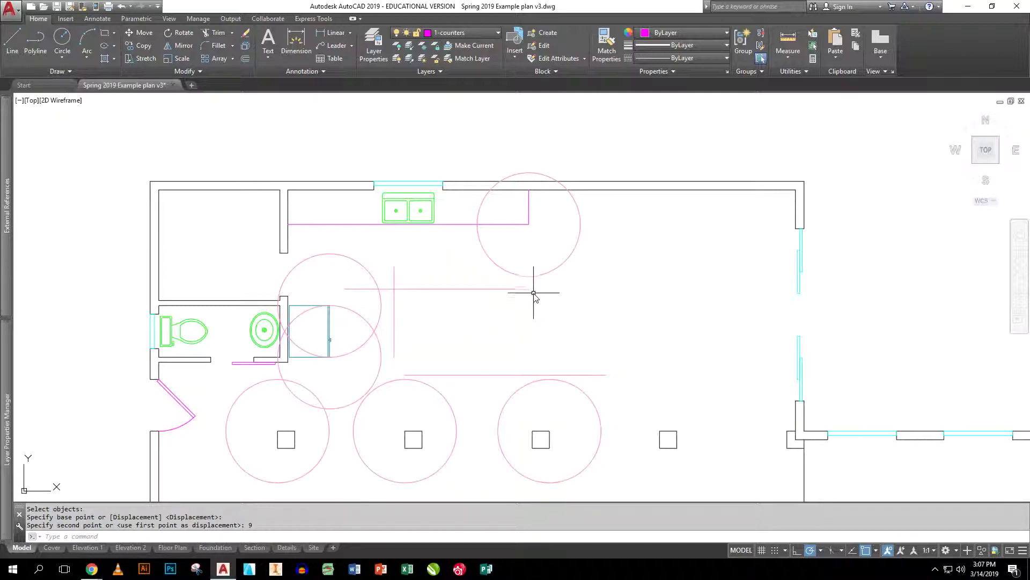
# Draw a vertical line from the back counter's corner down through the island.
pyautogui.write('l')
pyautogui.press('Return')
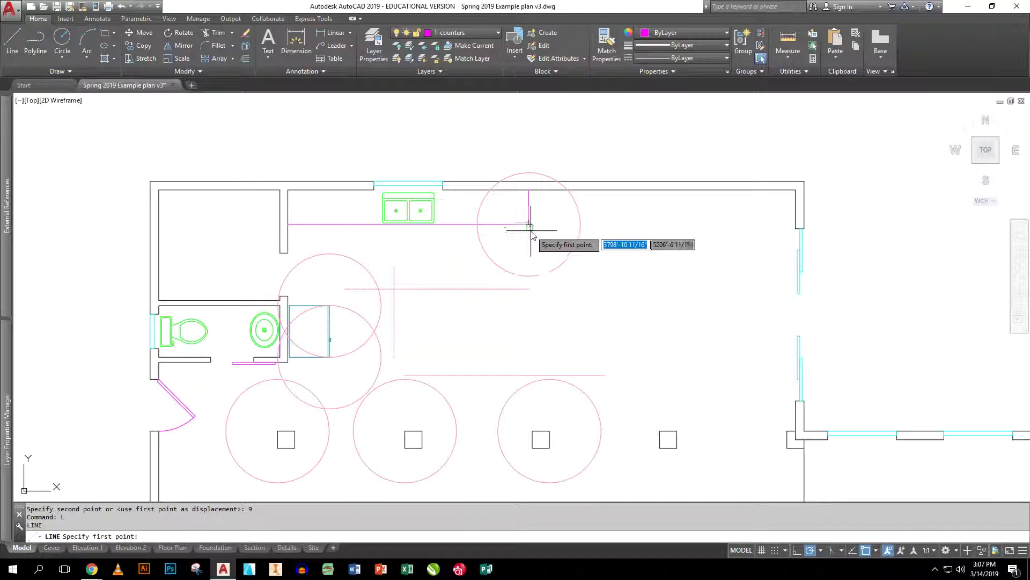
pyautogui.click(529, 224)
pyautogui.click(530, 355)
pyautogui.press('Return')
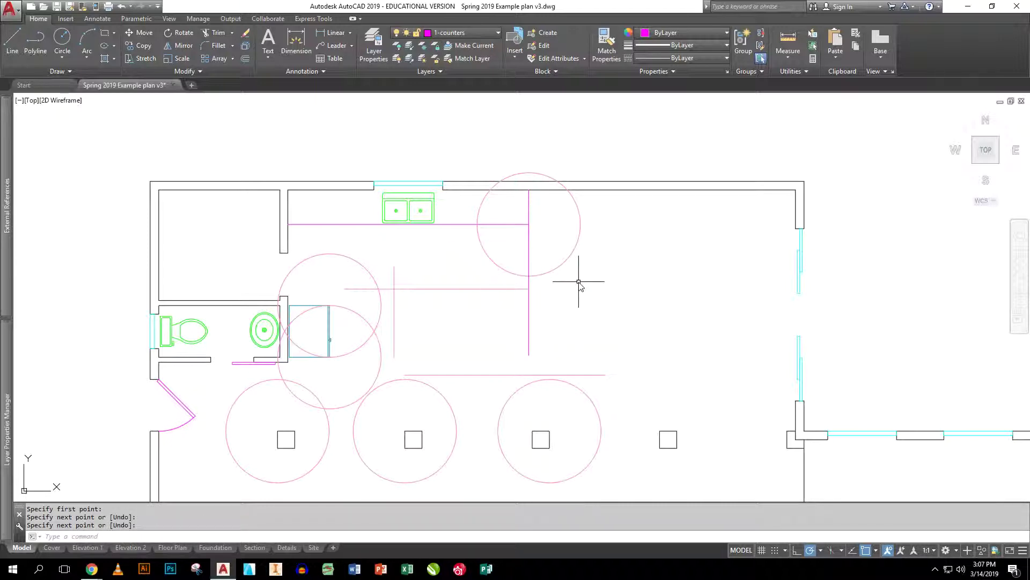
# Fillet the island's top-right and top-left corners sharp at radius 0.
pyautogui.write('f')
pyautogui.press('Return')
pyautogui.click(529, 307)
pyautogui.click(512, 290)
pyautogui.press('Return')
pyautogui.click(401, 290)
pyautogui.click(394, 314)
pyautogui.press('Return')
# Fillet the bottom-left and bottom-right corners at radius 0, closing the rectangle.
pyautogui.click(395, 343)
pyautogui.click(424, 374)
pyautogui.press('Return')
pyautogui.click(472, 374)
pyautogui.click(529, 346)
pyautogui.press('Return')
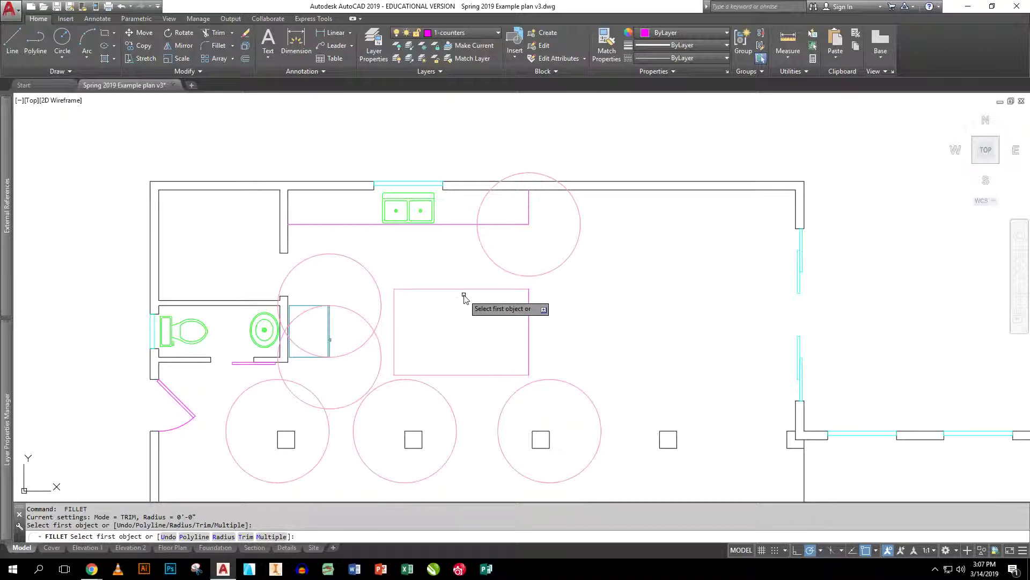
pyautogui.press('Escape')
pyautogui.press('Escape')
pyautogui.press('Escape')
# Put the island's outline lines on the 1-counters layer.
pyautogui.click(487, 379)
pyautogui.click(469, 295)
pyautogui.click(402, 299)
pyautogui.click(391, 271)
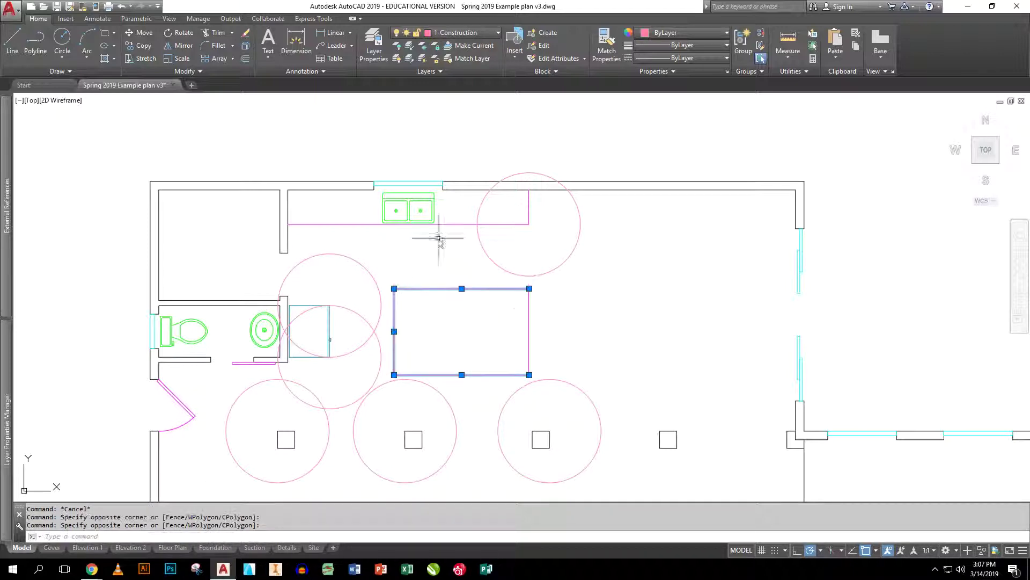
pyautogui.click(466, 33)
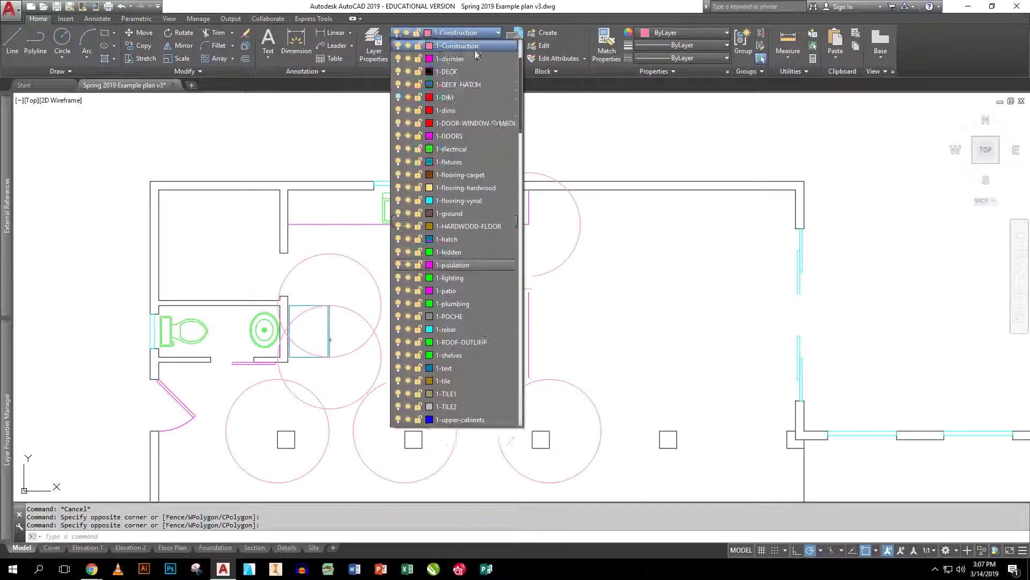
pyautogui.click(468, 59)
pyautogui.press('Escape')
pyautogui.press('Escape')
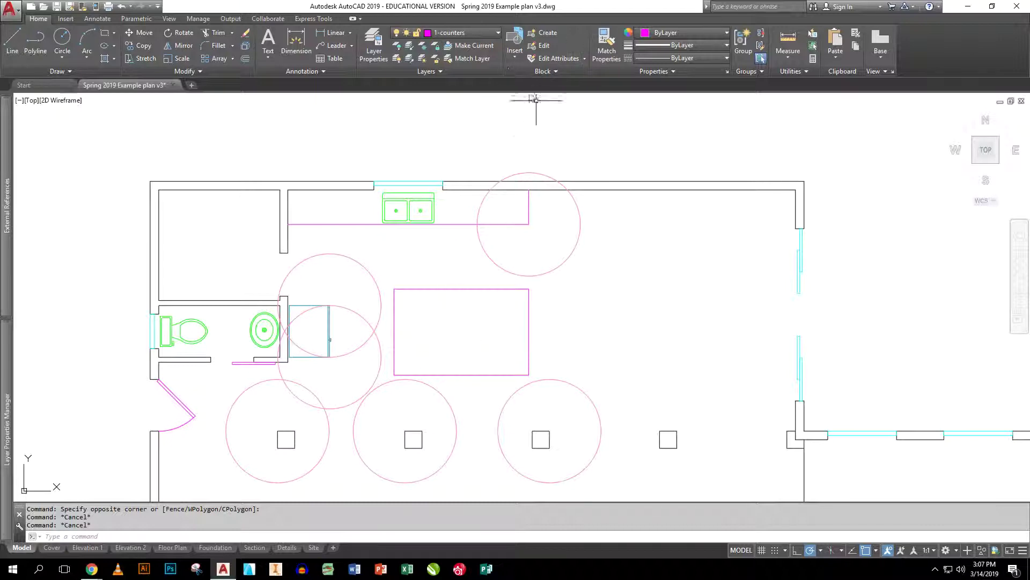
# Make the appliance outline's 1-appliances layer current and insert the cooktop block inside the island.
pyautogui.click(467, 45)
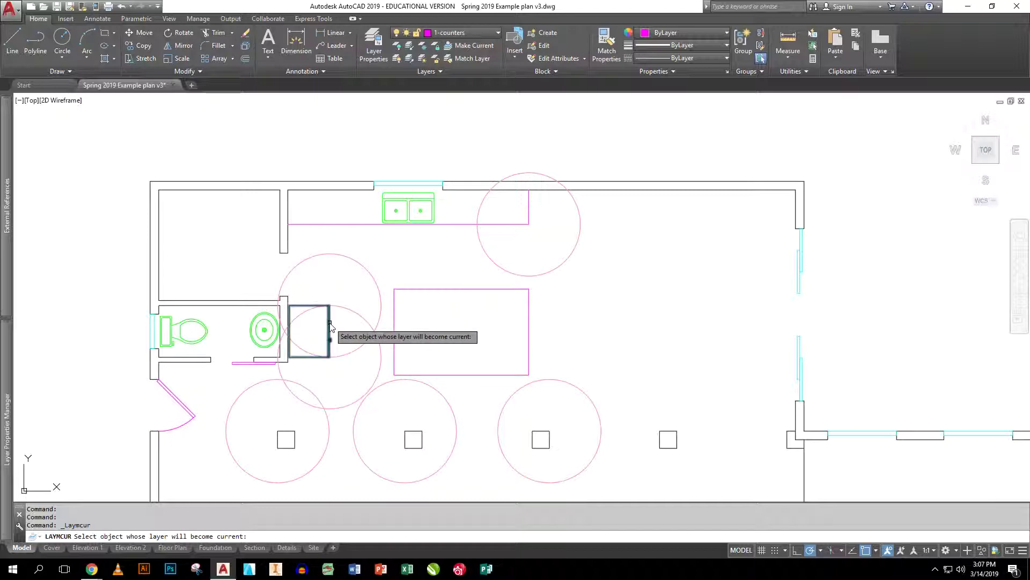
pyautogui.click(329, 327)
pyautogui.click(514, 53)
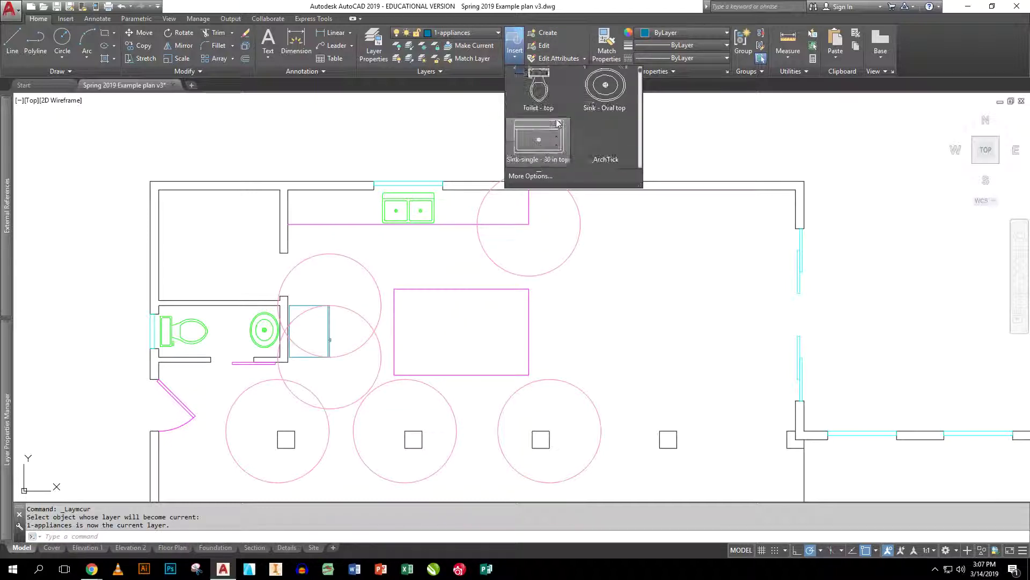
pyautogui.scroll(-4, 557, 123)
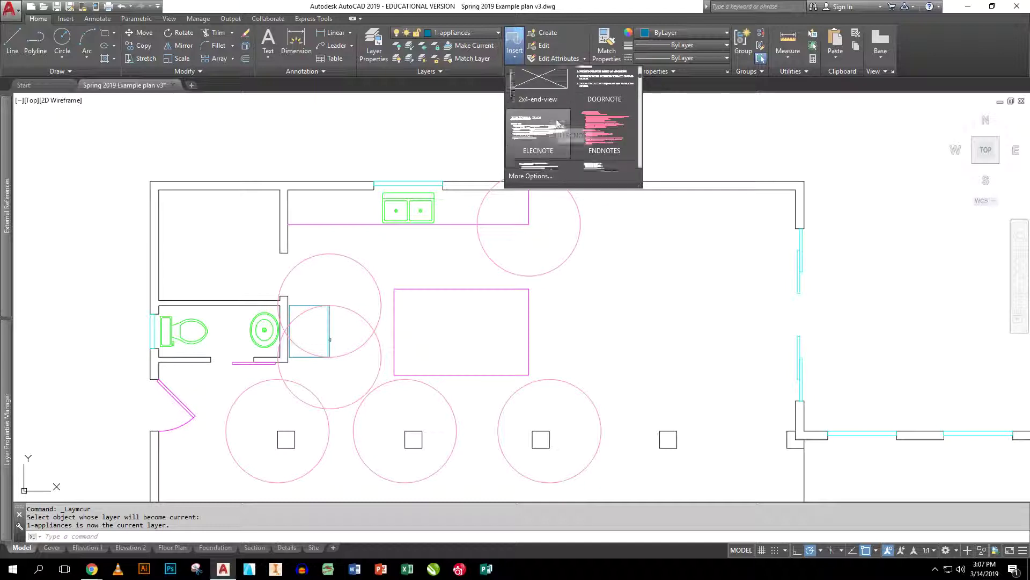
pyautogui.scroll(-5, 557, 123)
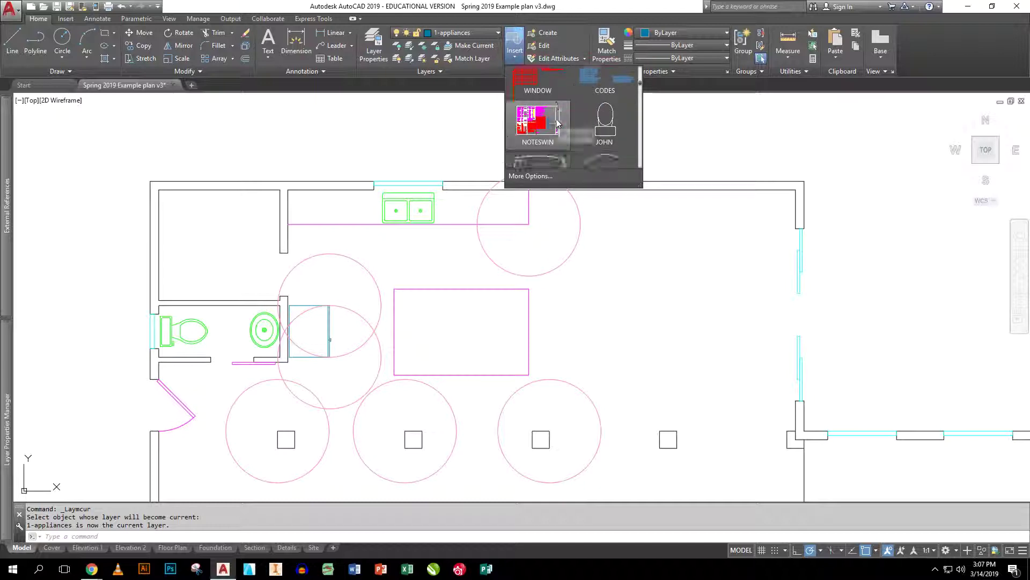
pyautogui.scroll(-5, 557, 123)
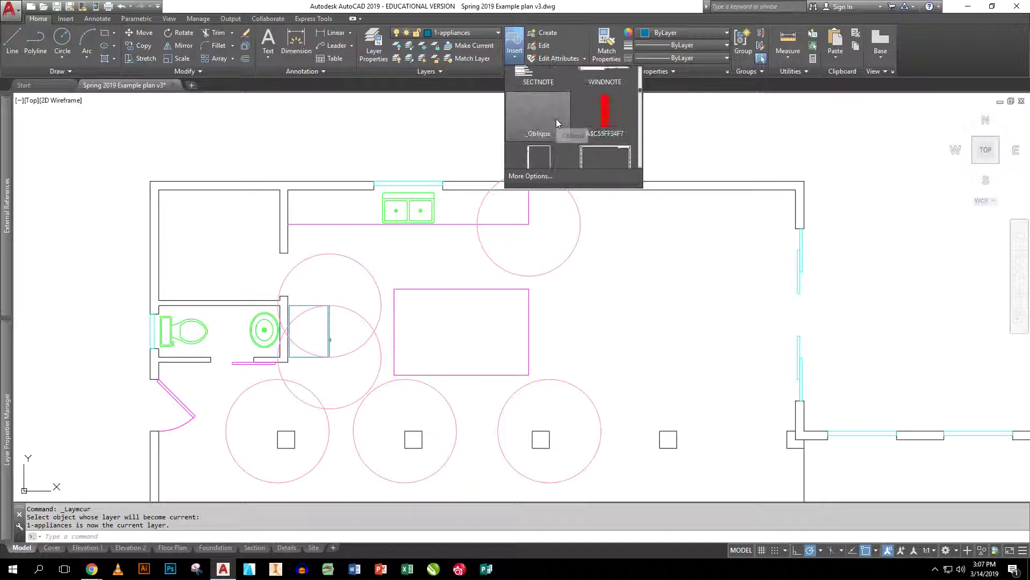
pyautogui.scroll(-4, 556, 118)
pyautogui.click(556, 120)
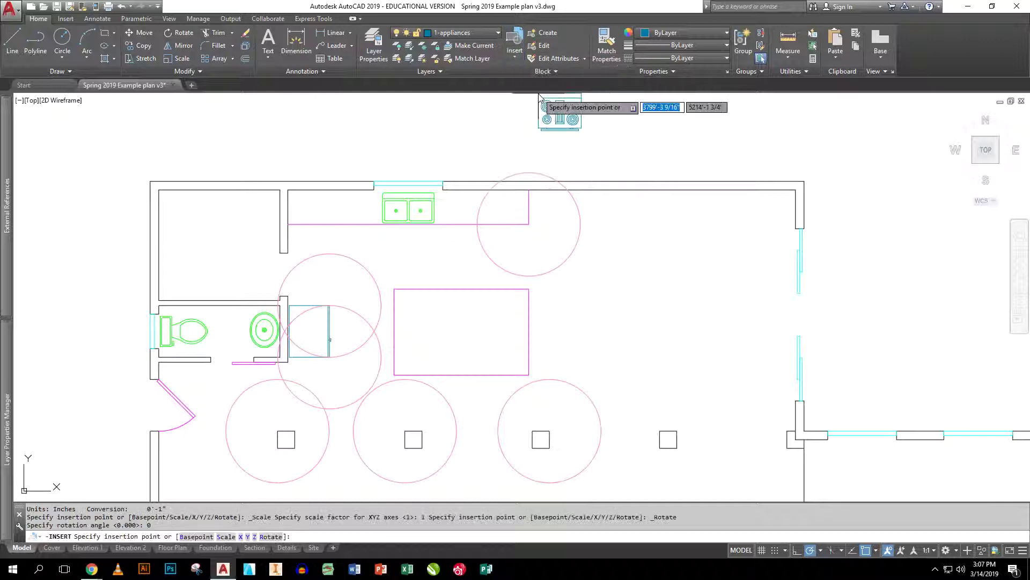
pyautogui.click(445, 306)
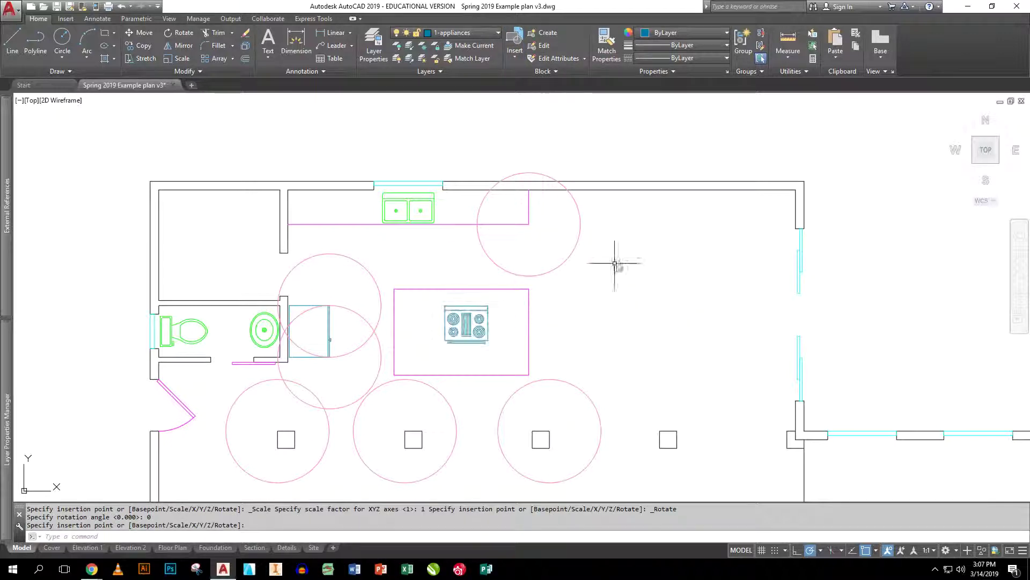
# Dismiss the recent-commands menu and clear the stray selection.
pyautogui.rightClick(619, 258)
pyautogui.moveTo(654, 281)
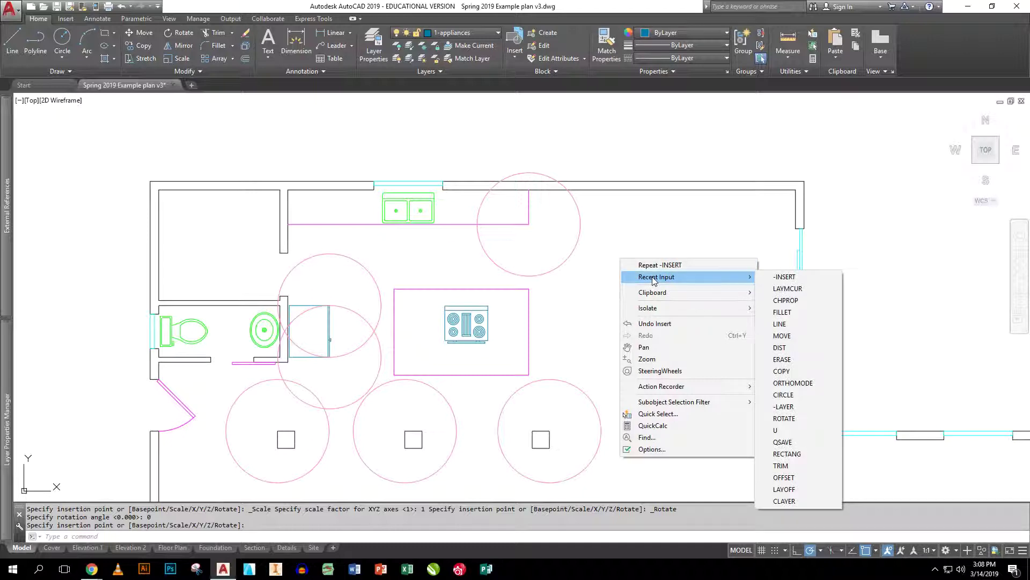
pyautogui.click(579, 284)
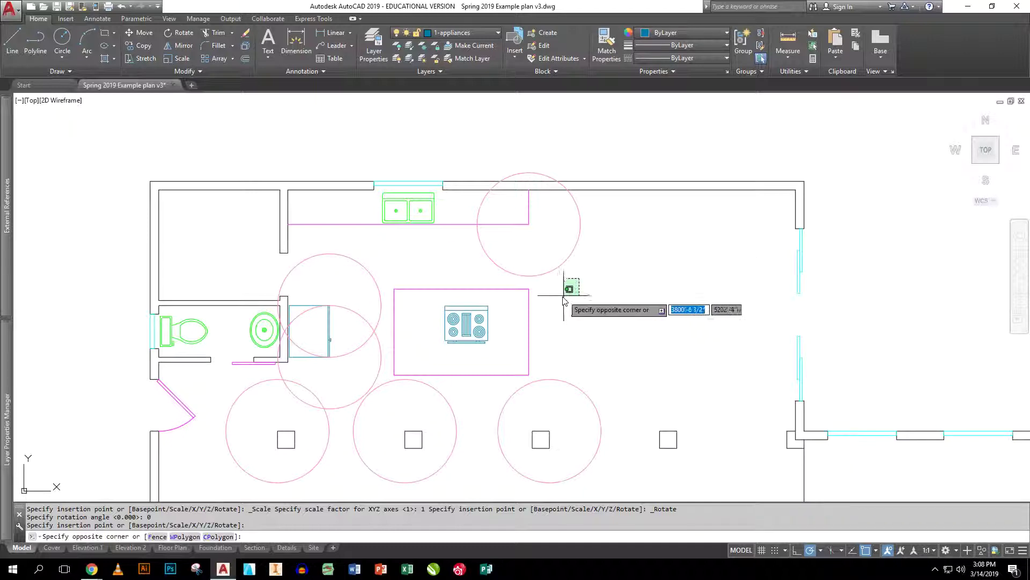
pyautogui.scroll(2, 573, 294)
pyautogui.press('Escape')
pyautogui.press('Escape')
pyautogui.scroll(4, 426, 334)
# Explode the cooktop block into separate pieces with X.
pyautogui.moveTo(422, 274)
pyautogui.write('x')
pyautogui.press('Return')
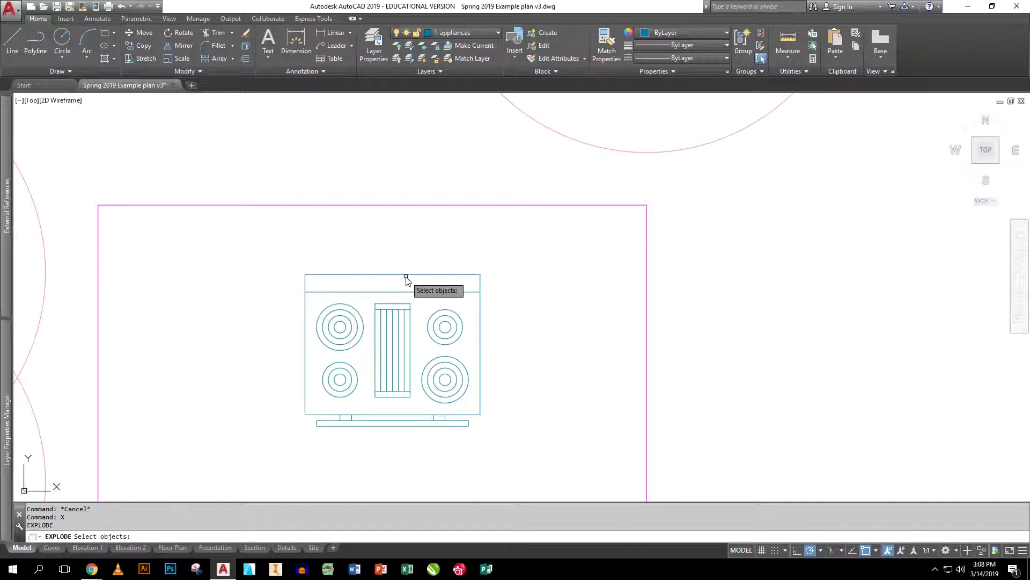
pyautogui.click(406, 274)
# Trim the sides off the strip above the cooktop using all objects as edges.
pyautogui.write('te cor')
pyautogui.press('Return')
pyautogui.press('Return')
pyautogui.click(482, 287)
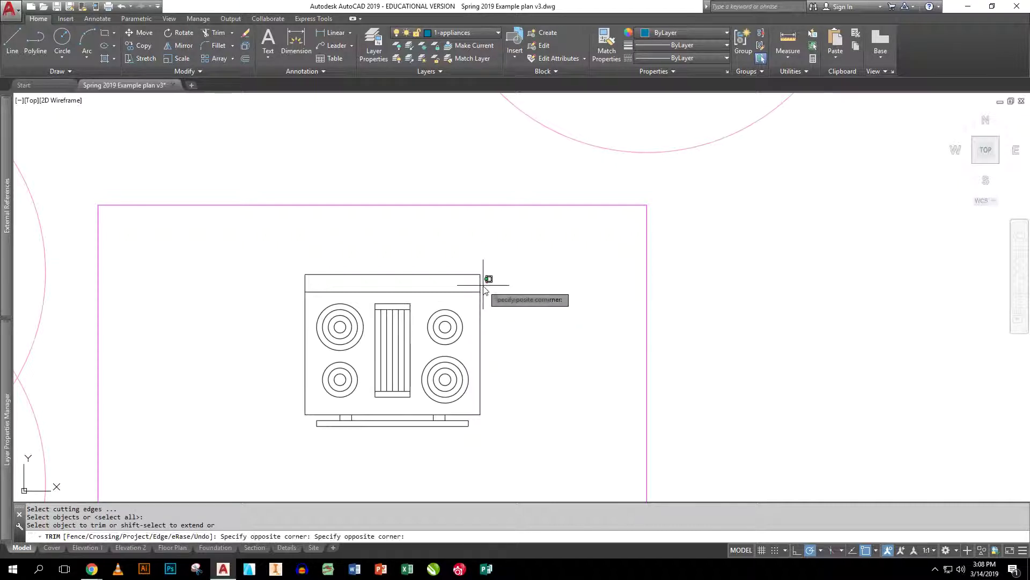
pyautogui.click(274, 290)
# Delete the strip beneath the cooktop.
pyautogui.click(483, 414)
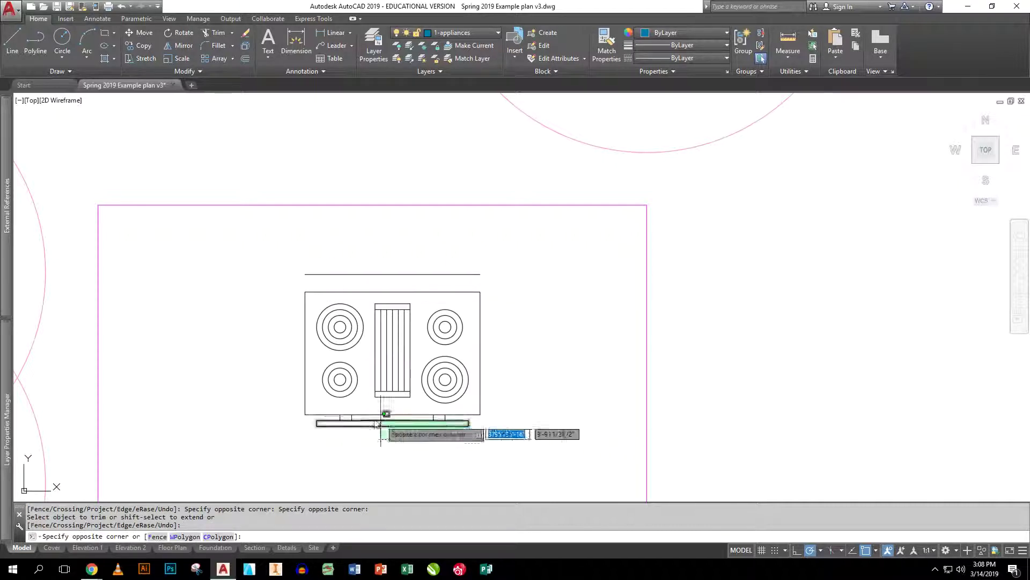
pyautogui.click(304, 420)
pyautogui.press('Delete')
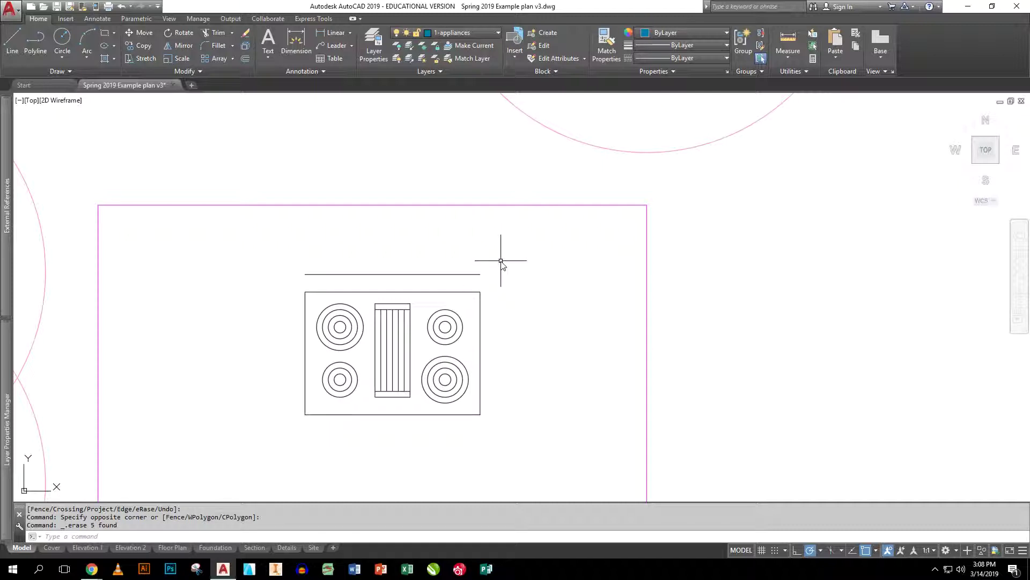
# Erase the leftover line above the cooktop.
pyautogui.click(456, 269)
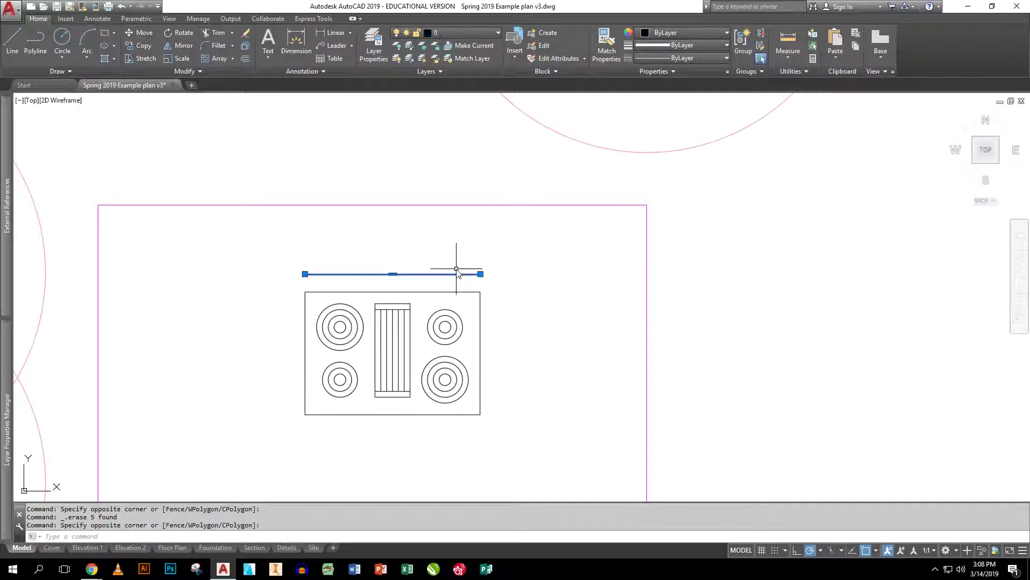
pyautogui.write('e')
pyautogui.press('Return')
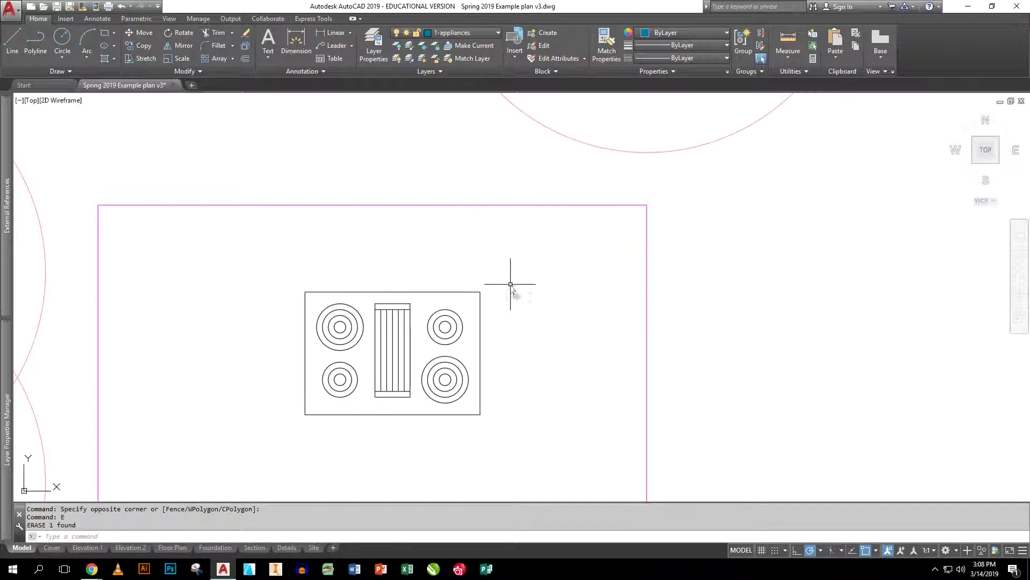
# Move the cooktop pieces up to the island's top edge.
pyautogui.click(506, 453)
pyautogui.click(340, 292)
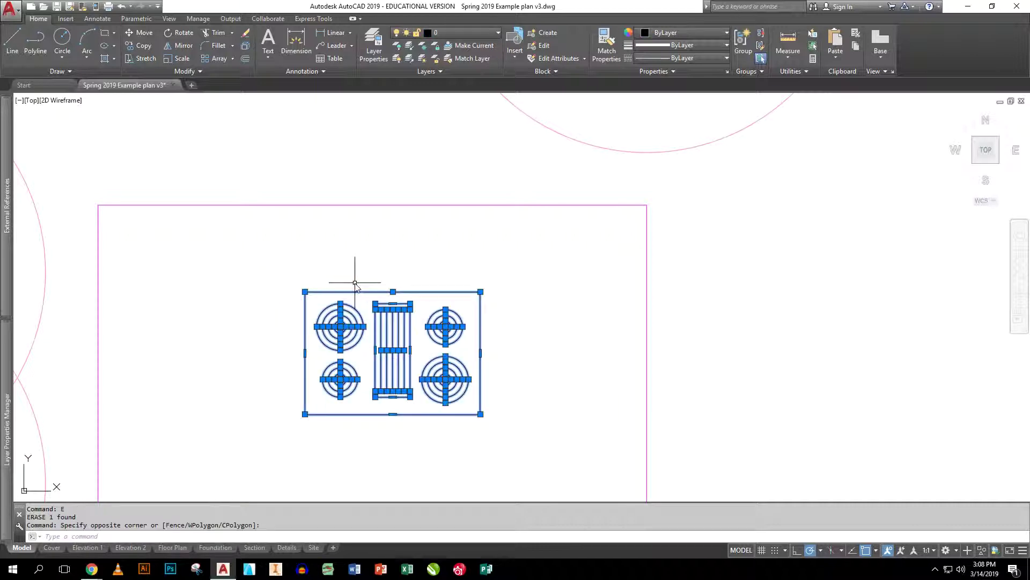
pyautogui.write('m')
pyautogui.press('Return')
pyautogui.click(392, 292)
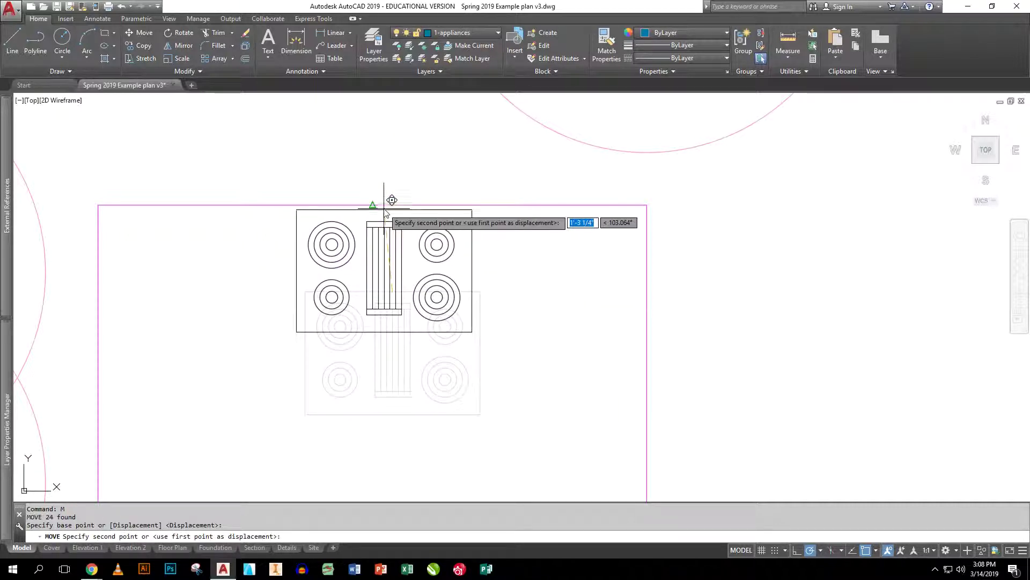
pyautogui.click(383, 206)
# Shift the cooktop 1.5 inches down from the island's top edge.
pyautogui.write('m')
pyautogui.press('Return')
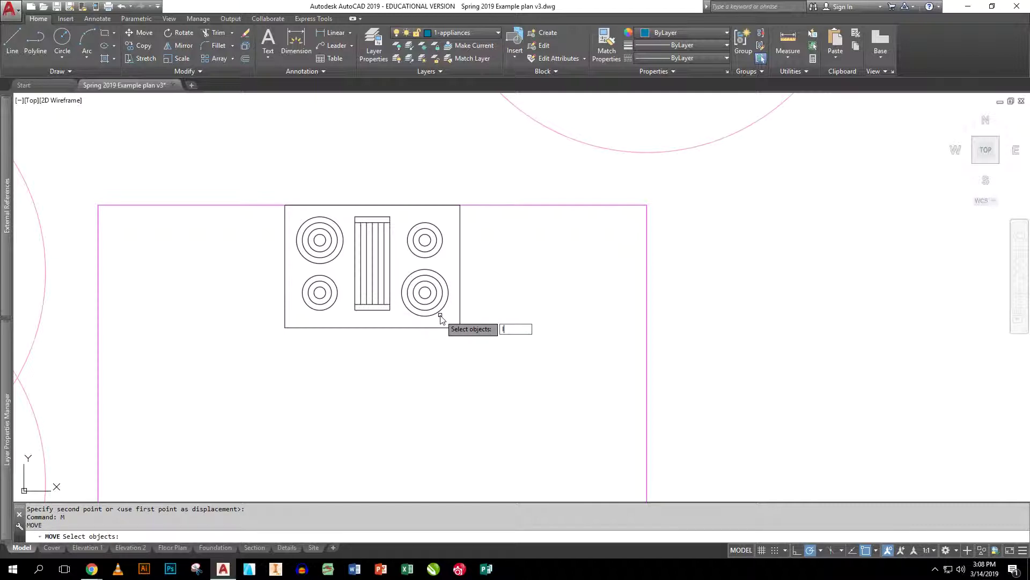
pyautogui.click(443, 317)
pyautogui.press('Return')
pyautogui.click(533, 301)
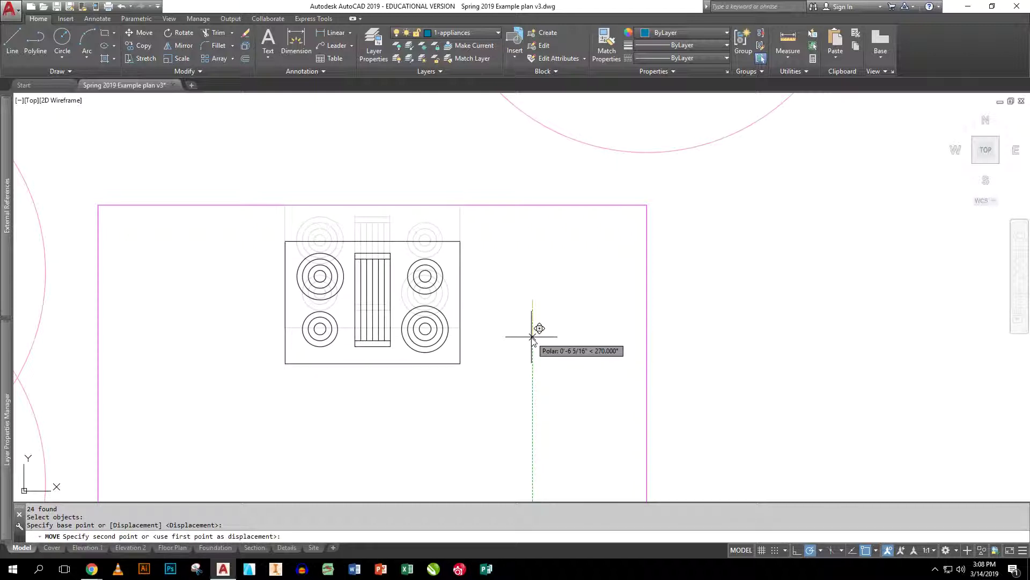
pyautogui.write('1.5')
pyautogui.press('Return')
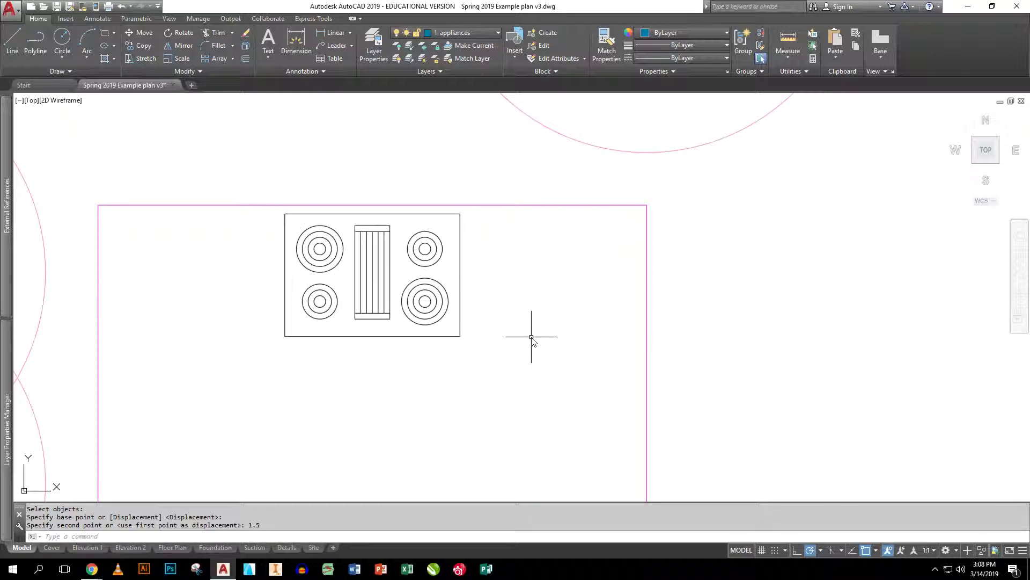
pyautogui.scroll(-2, 508, 316)
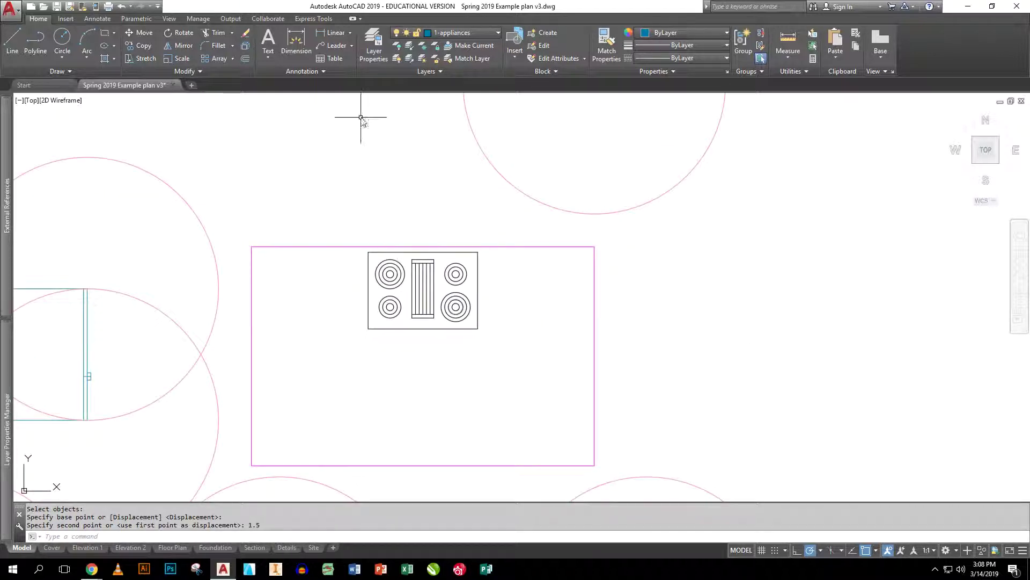
pyautogui.write('di')
pyautogui.press('Return')
pyautogui.click(369, 290)
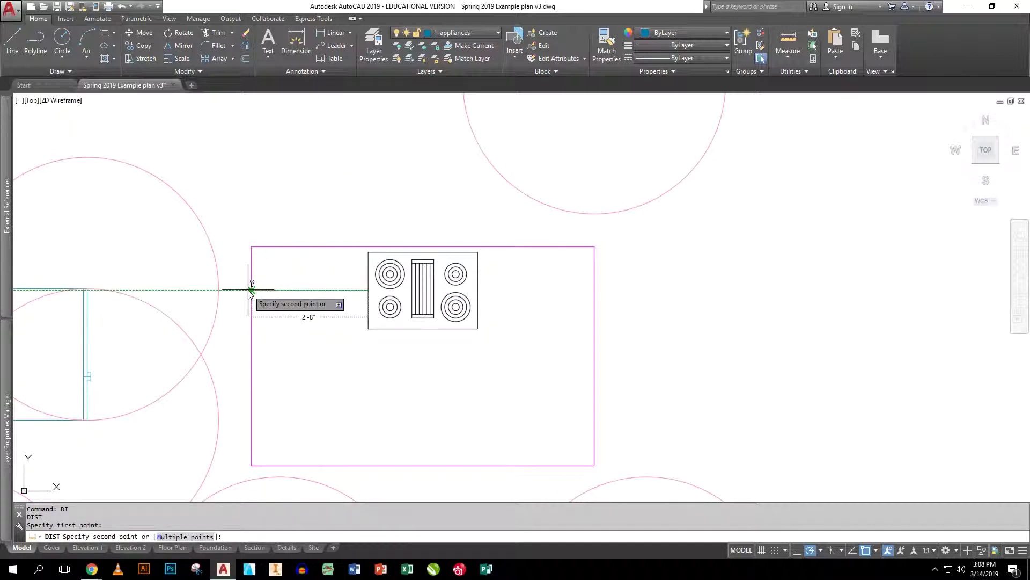
pyautogui.click(436, 290)
pyautogui.press('Return')
pyautogui.click(478, 290)
pyautogui.click(477, 290)
pyautogui.press('Return')
pyautogui.click(477, 290)
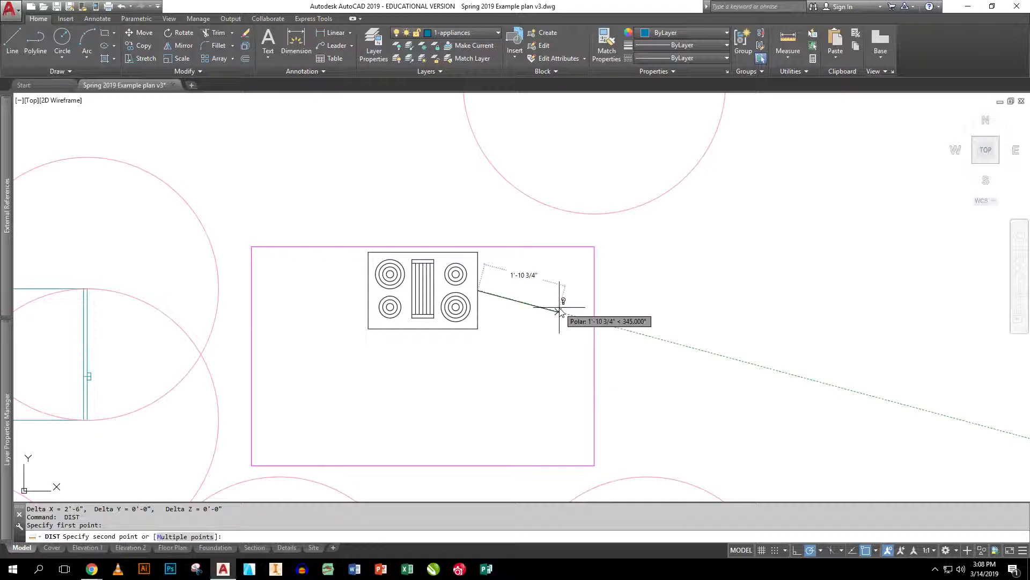
pyautogui.press('Escape')
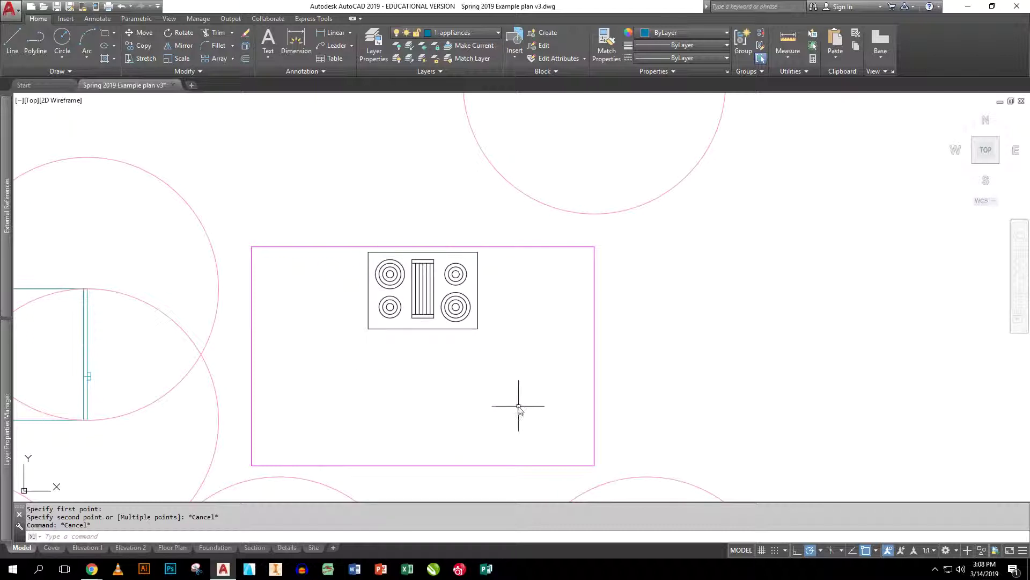
# Measure a distance from the island's lower-left corner, then stop.
pyautogui.scroll(-3, 525, 406)
pyautogui.scroll(1, 467, 274)
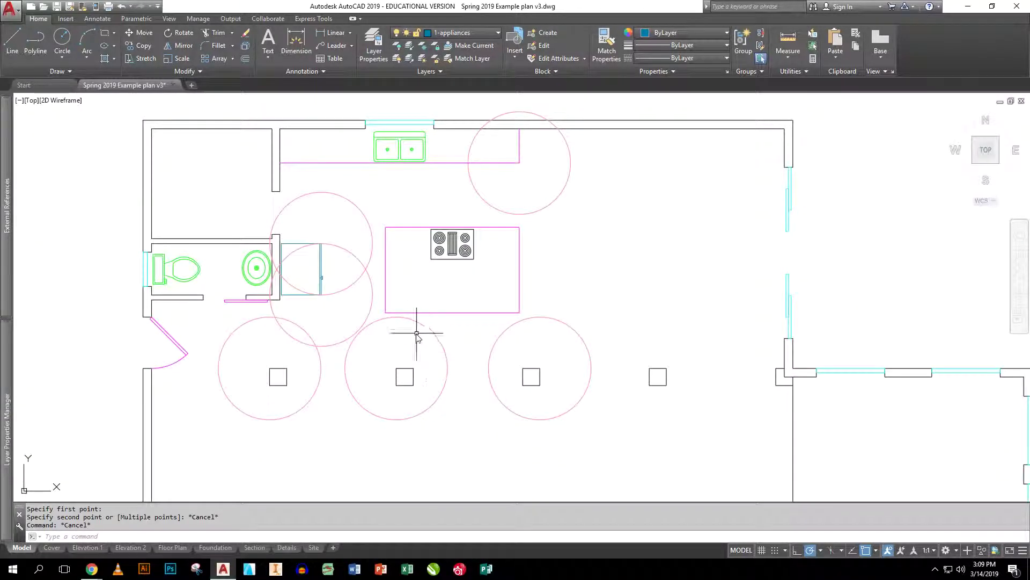
pyautogui.write('i')
pyautogui.press('Return')
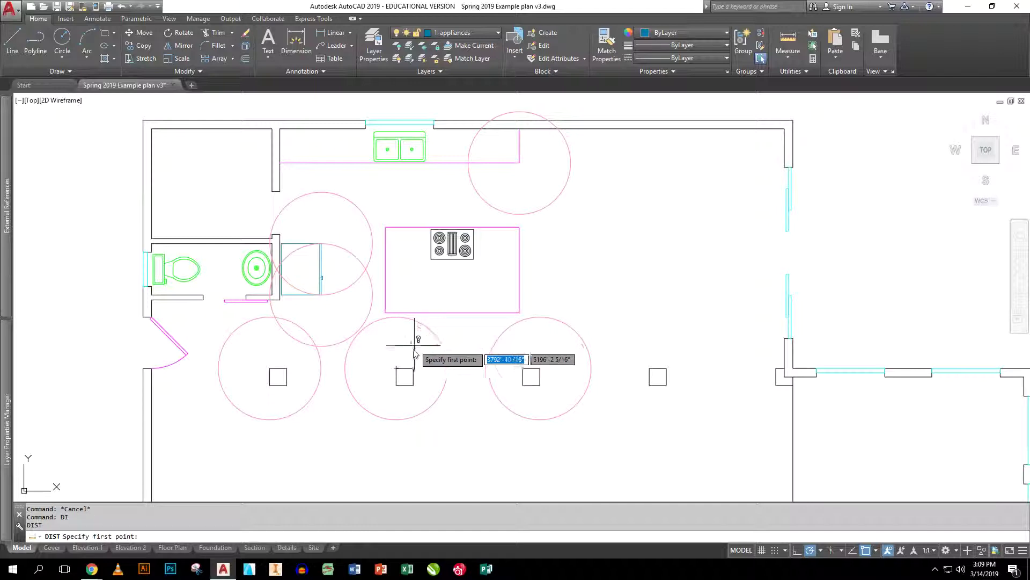
pyautogui.click(386, 312)
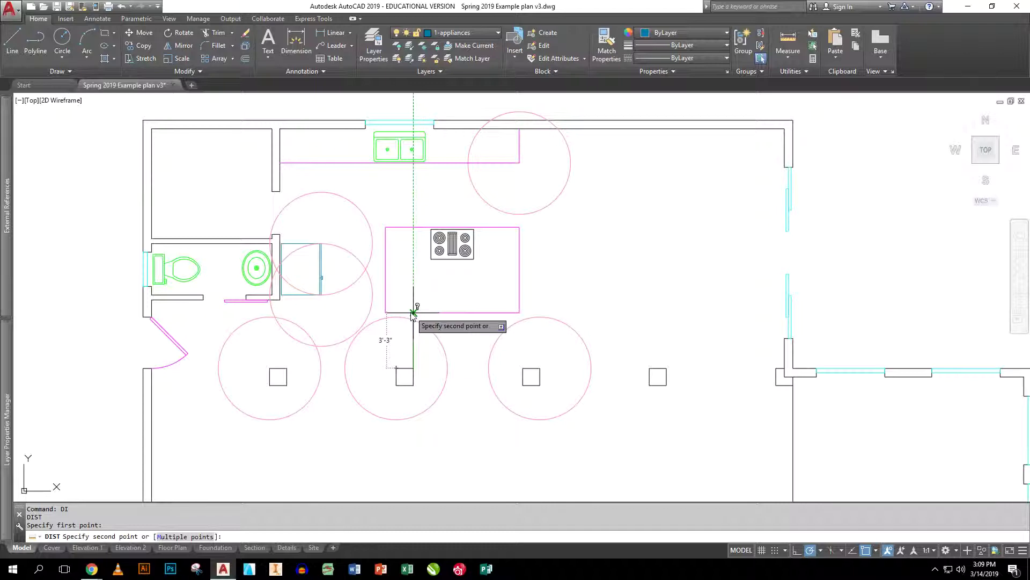
pyautogui.press('Escape')
# Move the island's bottom edge 9 inches up.
pyautogui.write('m')
pyautogui.press('Return')
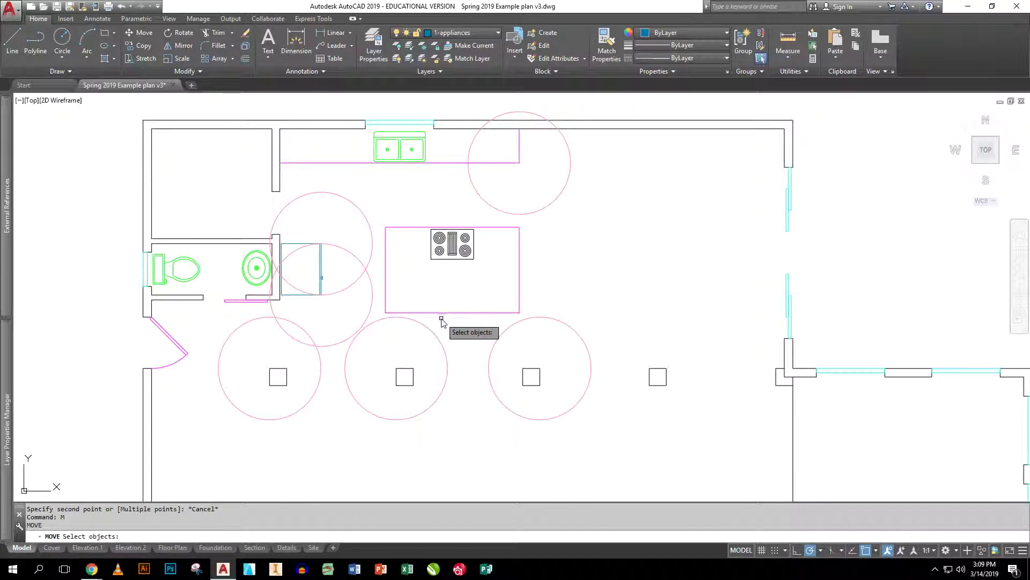
pyautogui.click(444, 318)
pyautogui.click(437, 303)
pyautogui.press('Return')
pyautogui.click(444, 301)
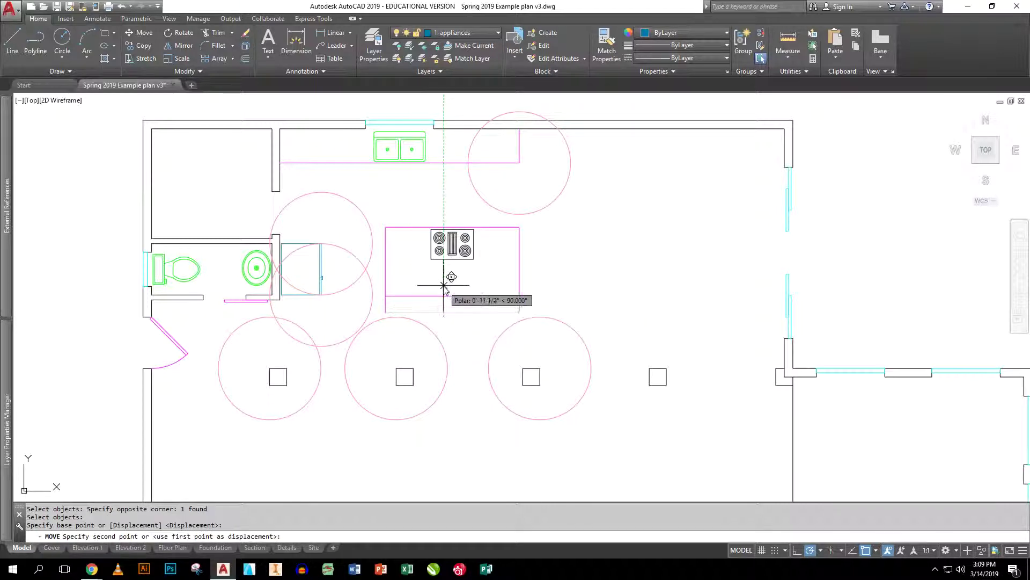
pyautogui.write('9')
pyautogui.press('Return')
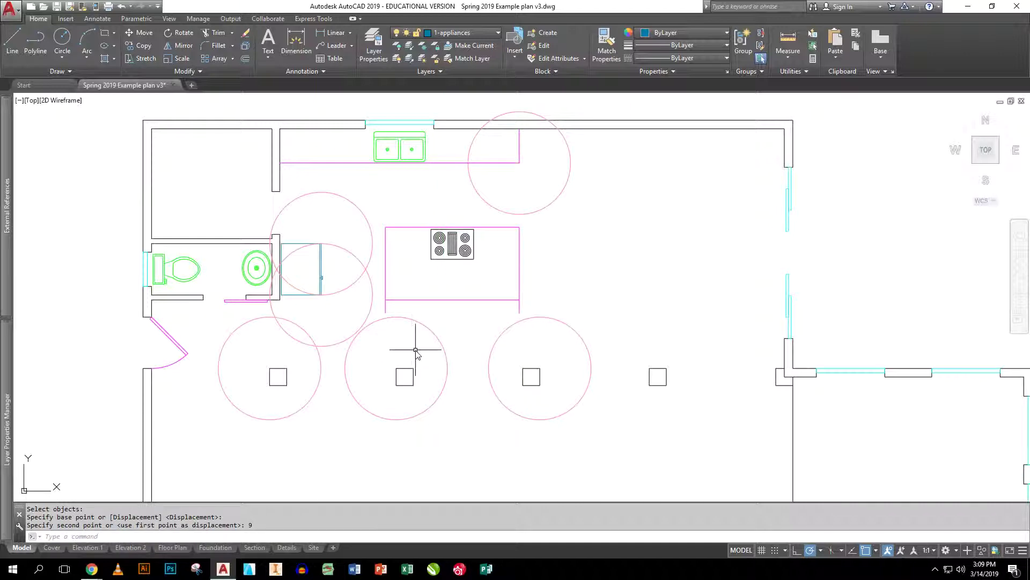
# Fillet the island's bottom edge to the left and right sides at radius 0.
pyautogui.write('f')
pyautogui.press('Return')
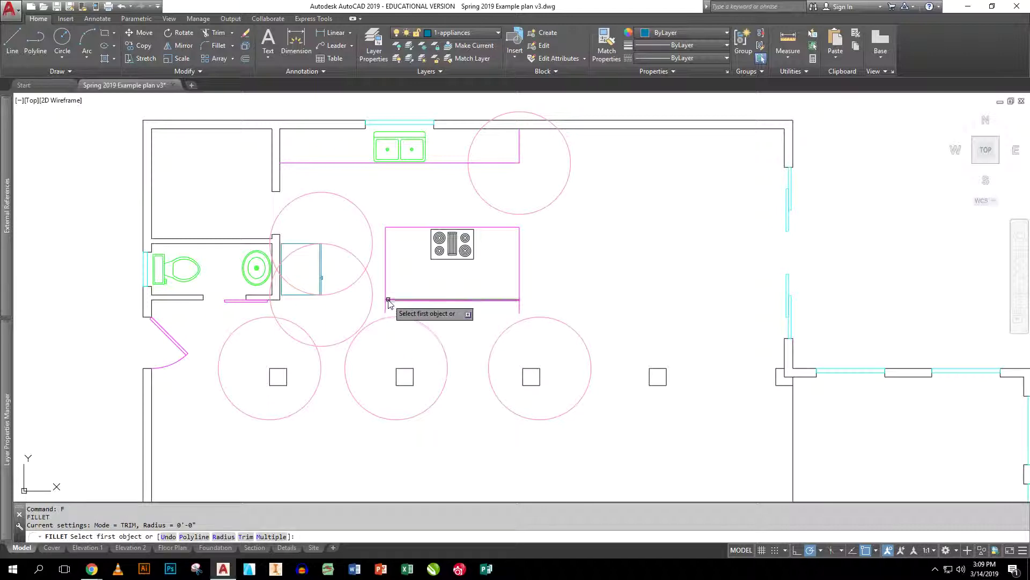
pyautogui.click(390, 299)
pyautogui.click(383, 292)
pyautogui.press('Return')
pyautogui.click(487, 299)
pyautogui.click(521, 286)
pyautogui.press('Return')
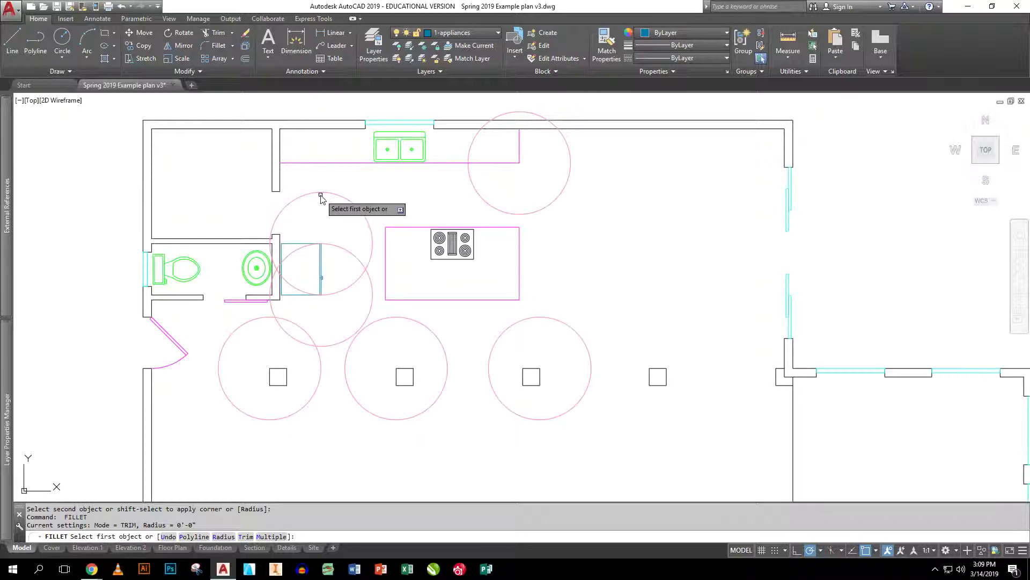
# Draw a line 12 inches down from the sink-side wall corner, then left to the partition wall, and select both segments.
pyautogui.press('Escape')
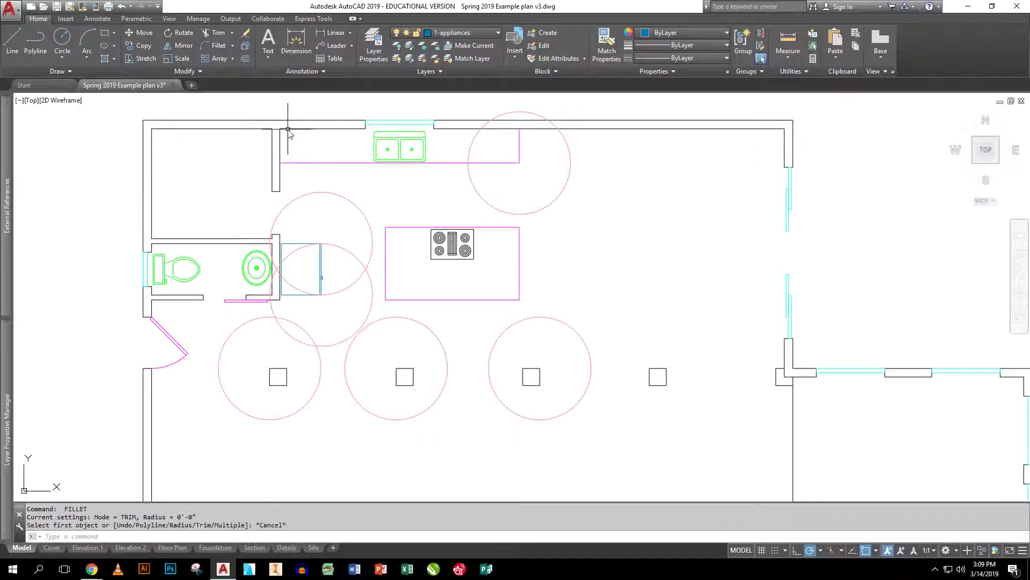
pyautogui.scroll(4, 339, 134)
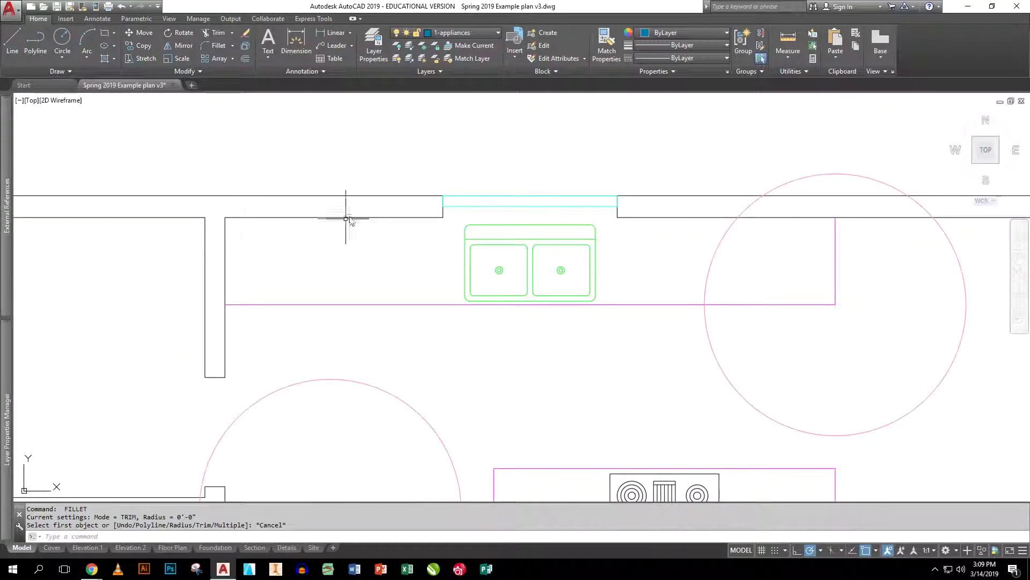
pyautogui.write('L')
pyautogui.press('Return')
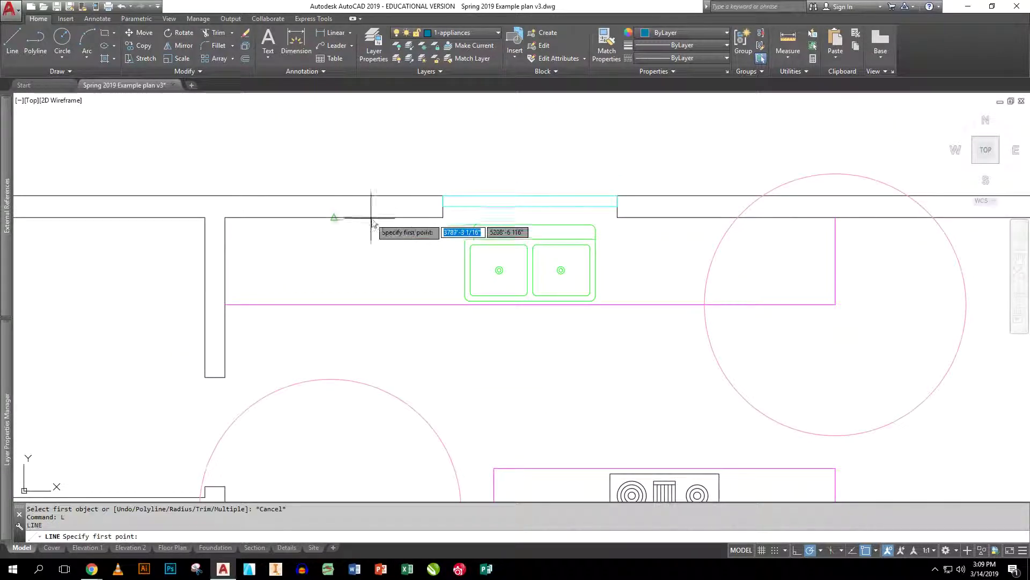
pyautogui.click(442, 217)
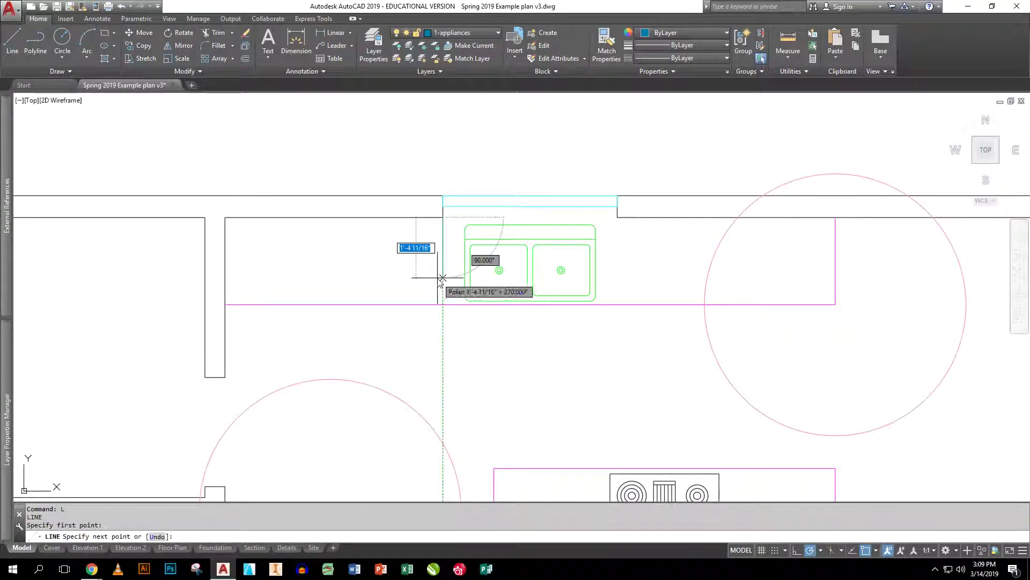
pyautogui.write('12')
pyautogui.press('Return')
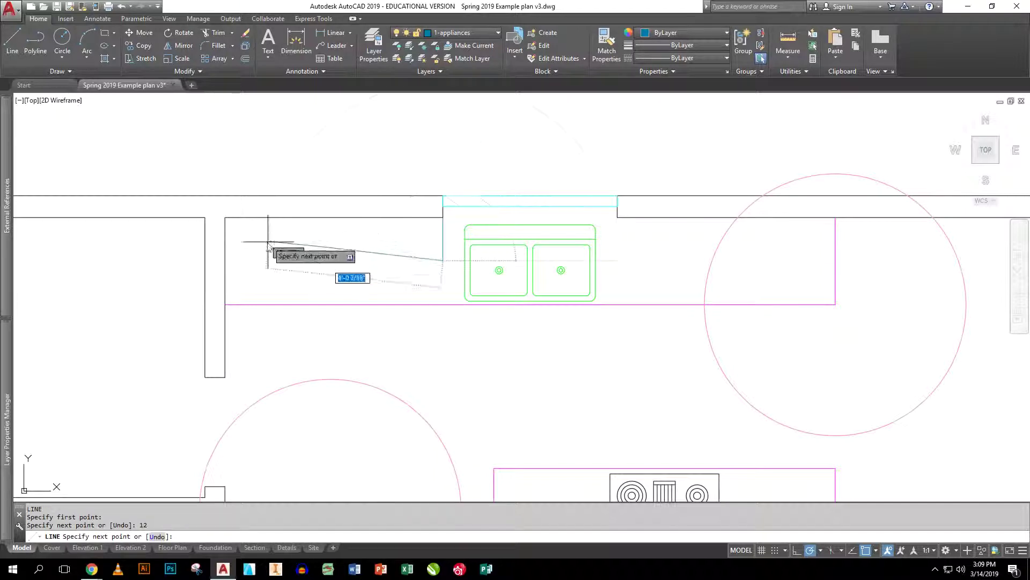
pyautogui.click(225, 261)
pyautogui.press('Return')
pyautogui.click(459, 270)
pyautogui.click(432, 253)
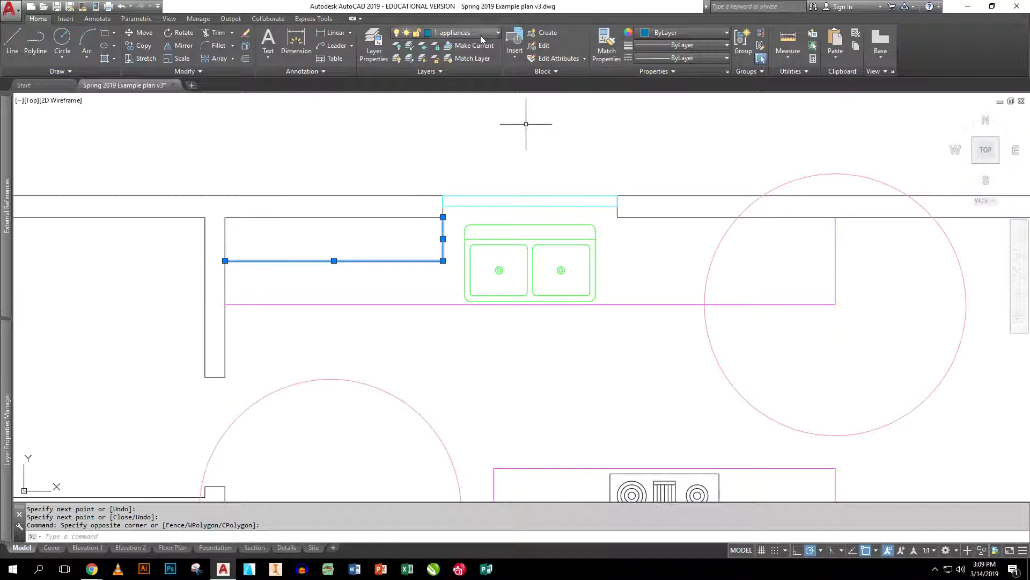
# Put the two selected lines on the 1-upper-cabinets layer.
pyautogui.click(462, 33)
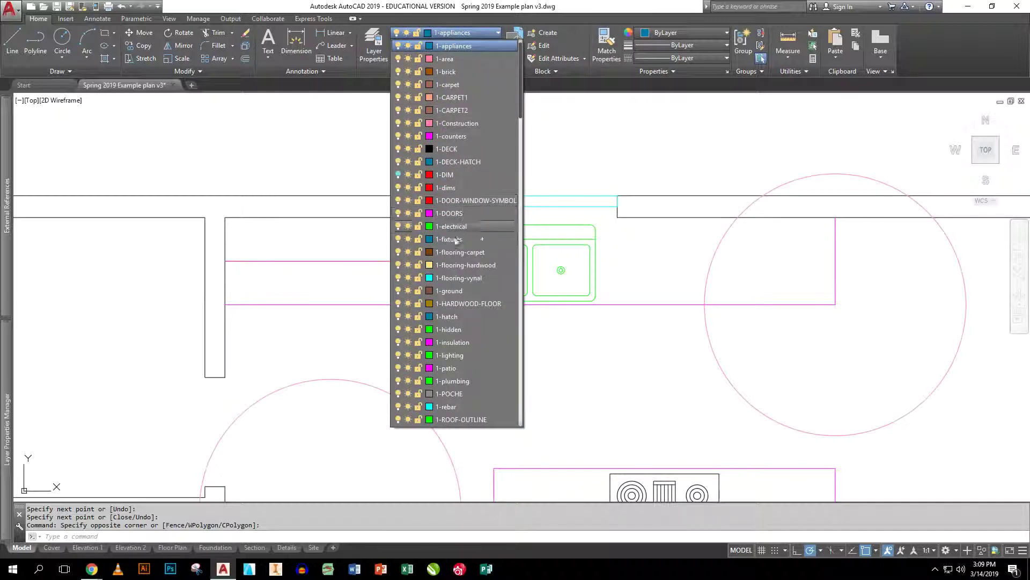
pyautogui.scroll(-4, 444, 291)
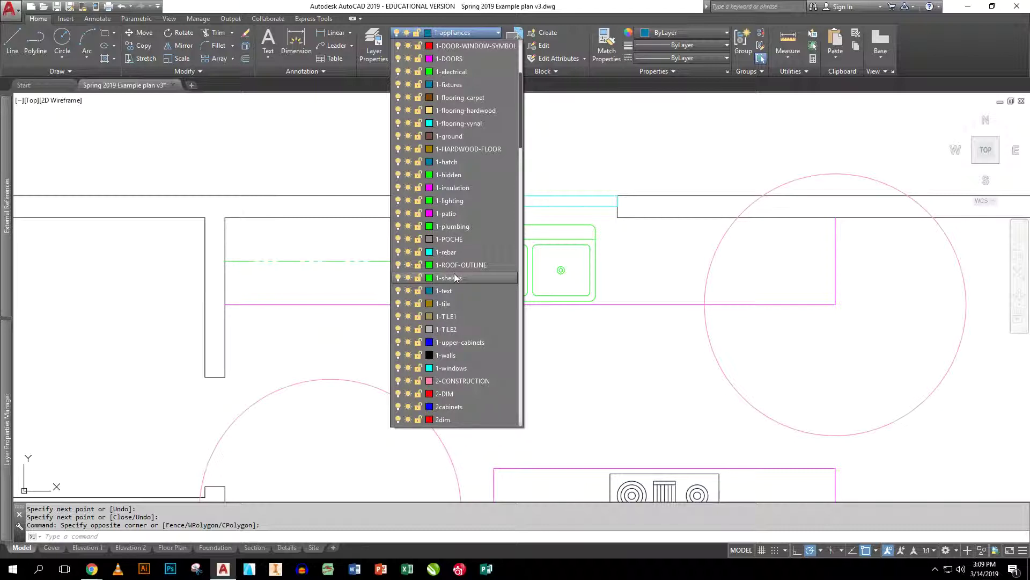
pyautogui.click(462, 346)
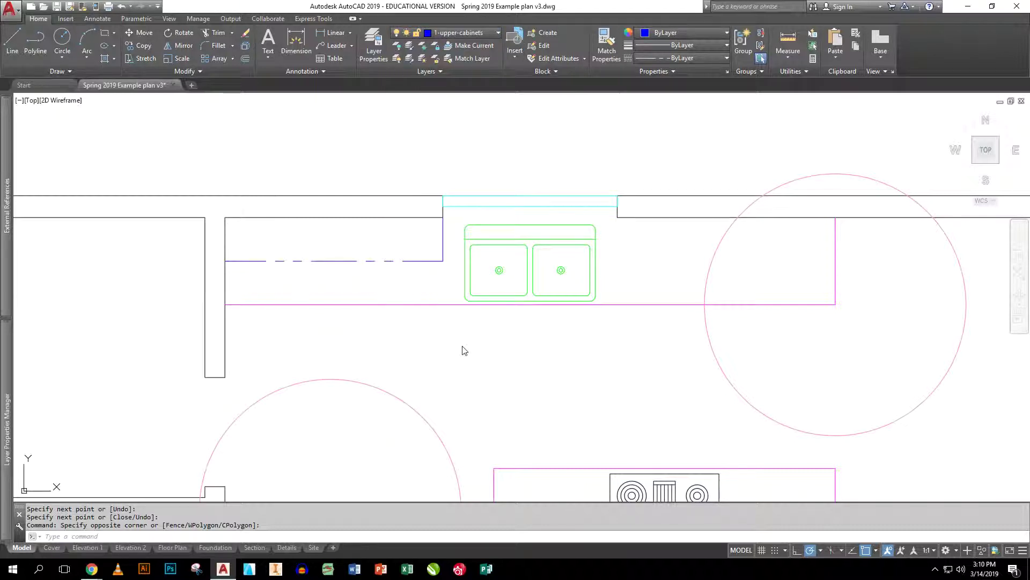
pyautogui.press('Escape')
pyautogui.press('Escape')
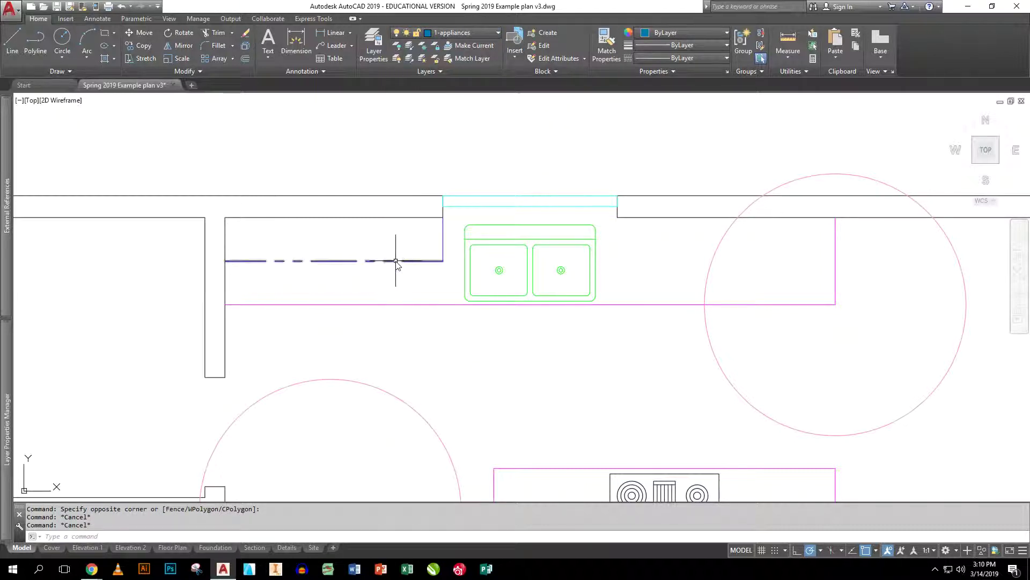
# Move the short vertical cabinet line 4 inches to the left.
pyautogui.write('m')
pyautogui.press('Return')
pyautogui.click(443, 235)
pyautogui.press('Return')
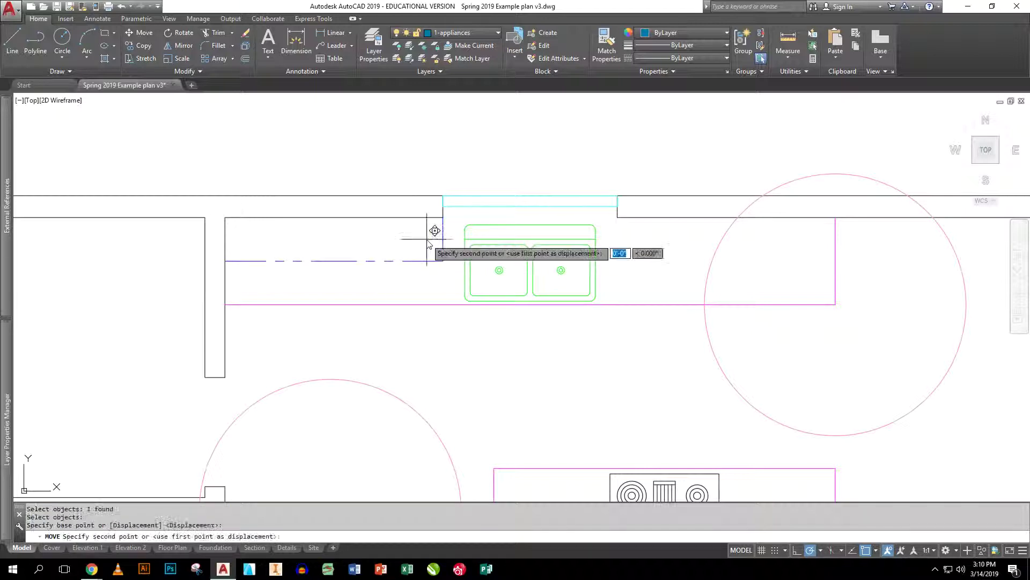
pyautogui.click(427, 238)
pyautogui.write('4')
pyautogui.press('Return')
# Fillet the dashed cabinet line with the vertical line to close the corner.
pyautogui.write('f')
pyautogui.press('Return')
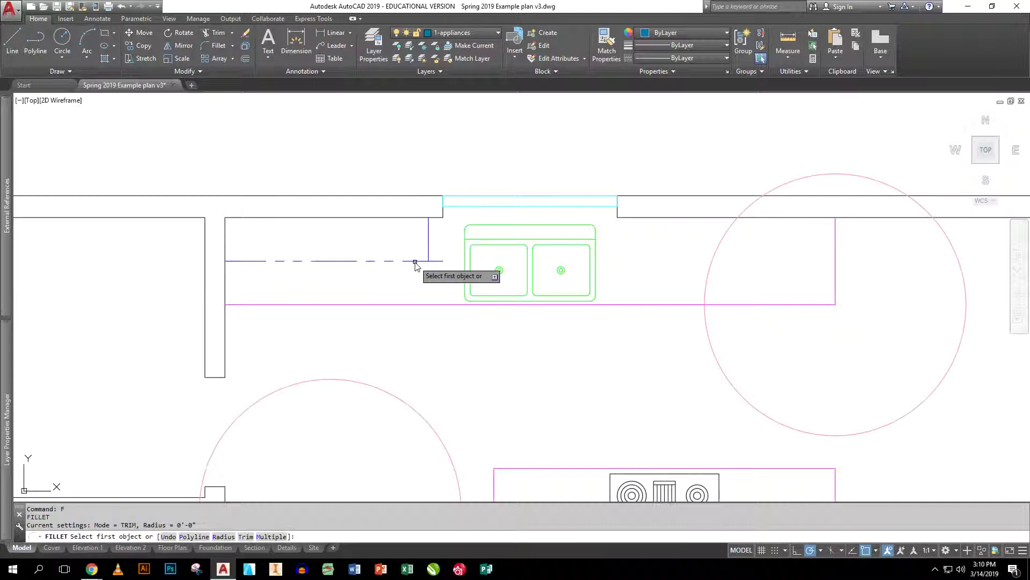
pyautogui.click(419, 261)
pyautogui.click(427, 249)
pyautogui.press('Return')
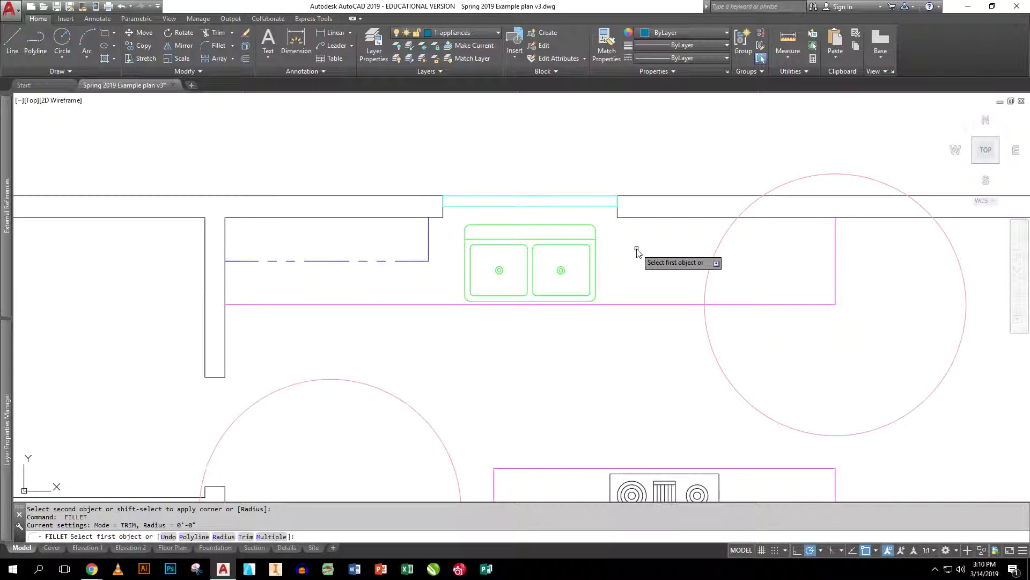
pyautogui.scroll(-2, 432, 256)
pyautogui.moveTo(433, 256); pyautogui.dragTo(317, 204, button='middle')
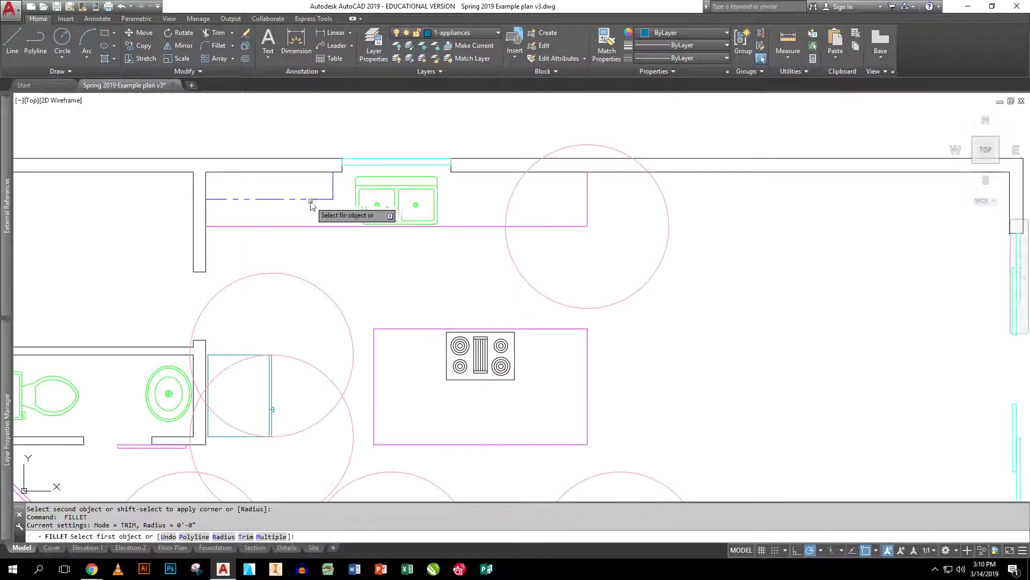
pyautogui.moveTo(154, 262); pyautogui.dragTo(447, 291, button='middle')
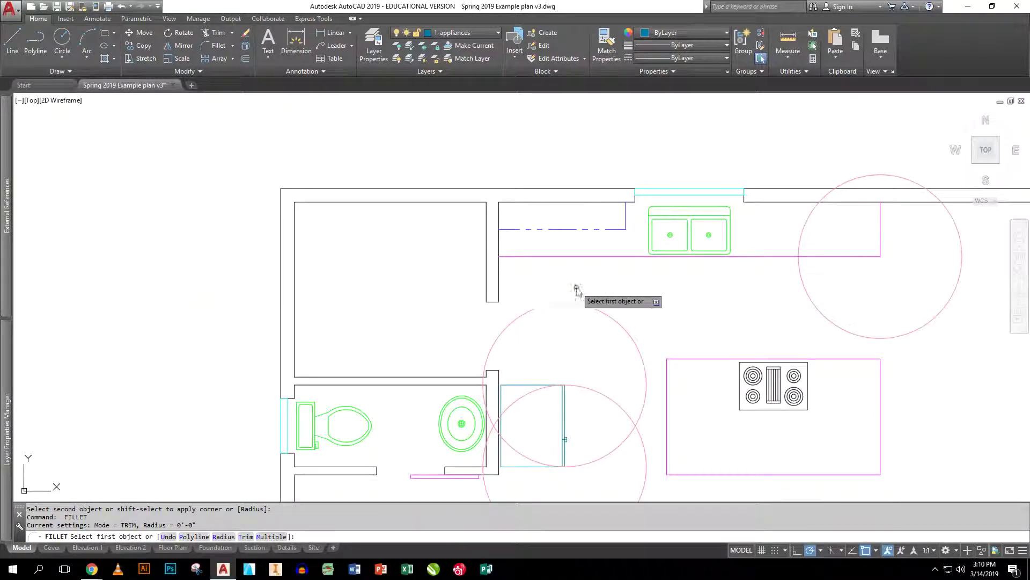
pyautogui.moveTo(611, 285); pyautogui.dragTo(428, 260, button='middle')
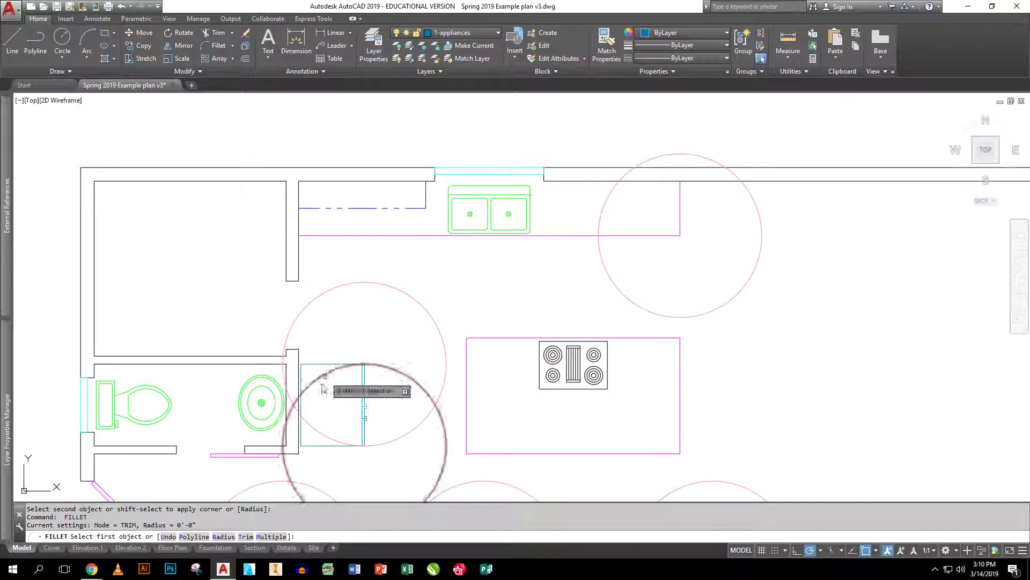
pyautogui.scroll(-2, 341, 373)
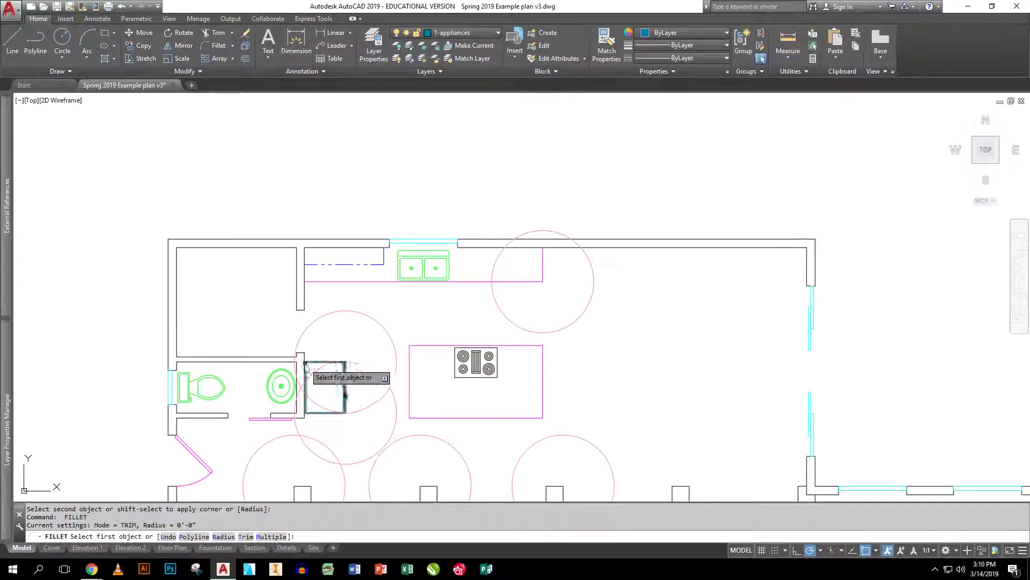
pyautogui.scroll(2, 321, 322)
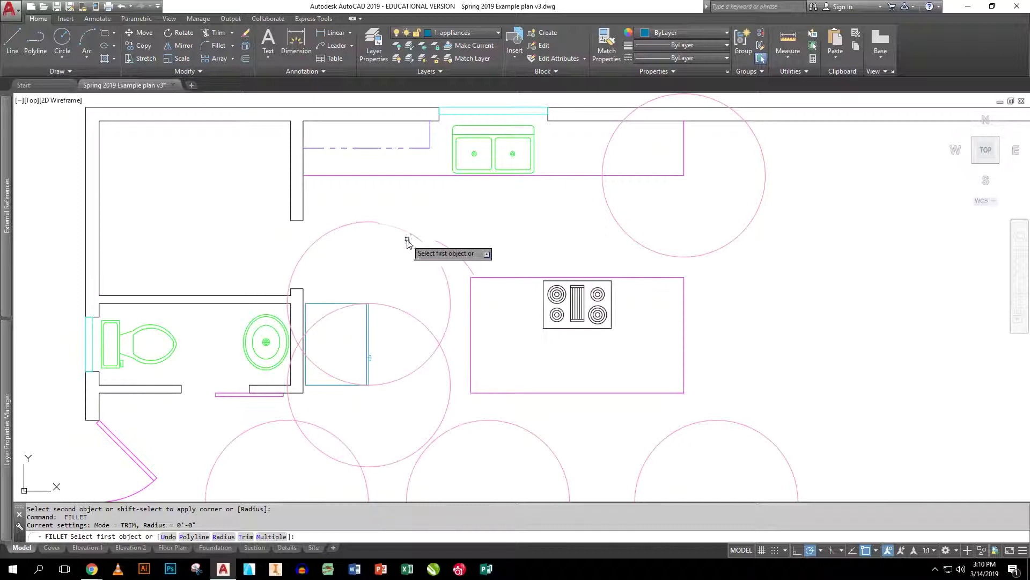
pyautogui.moveTo(406, 239); pyautogui.dragTo(322, 223, button='middle')
pyautogui.scroll(-1, 322, 222)
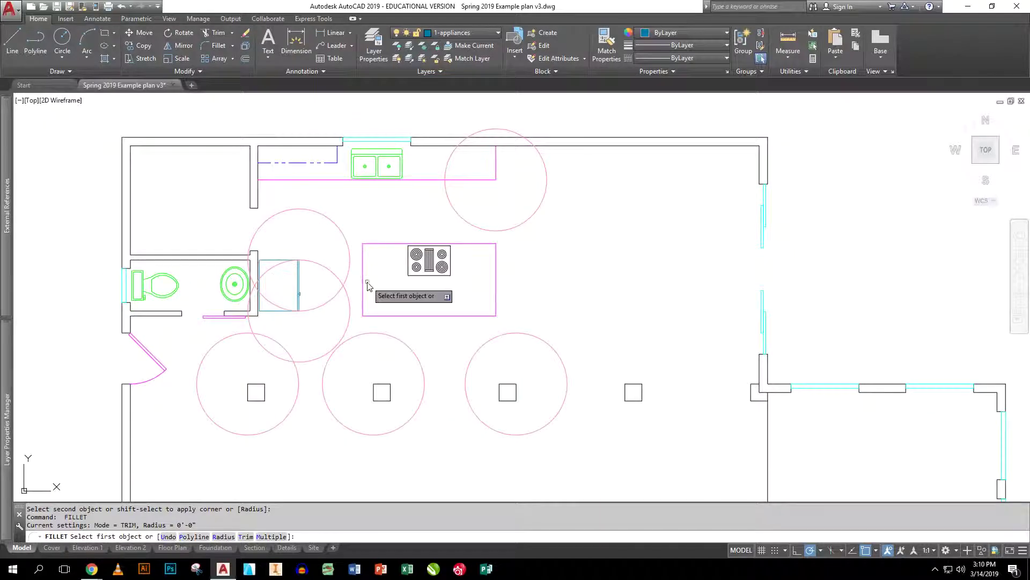
pyautogui.press('Escape')
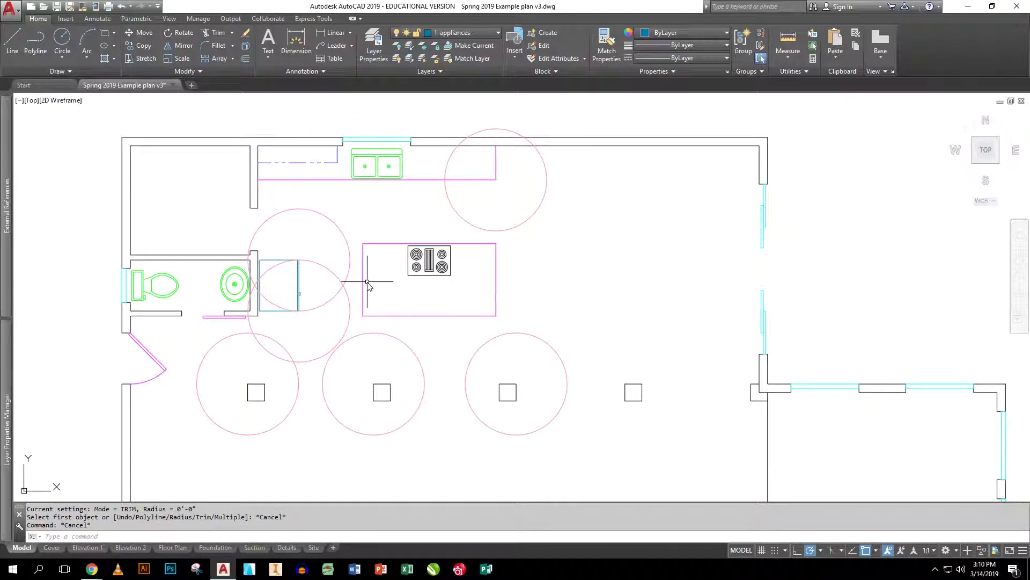